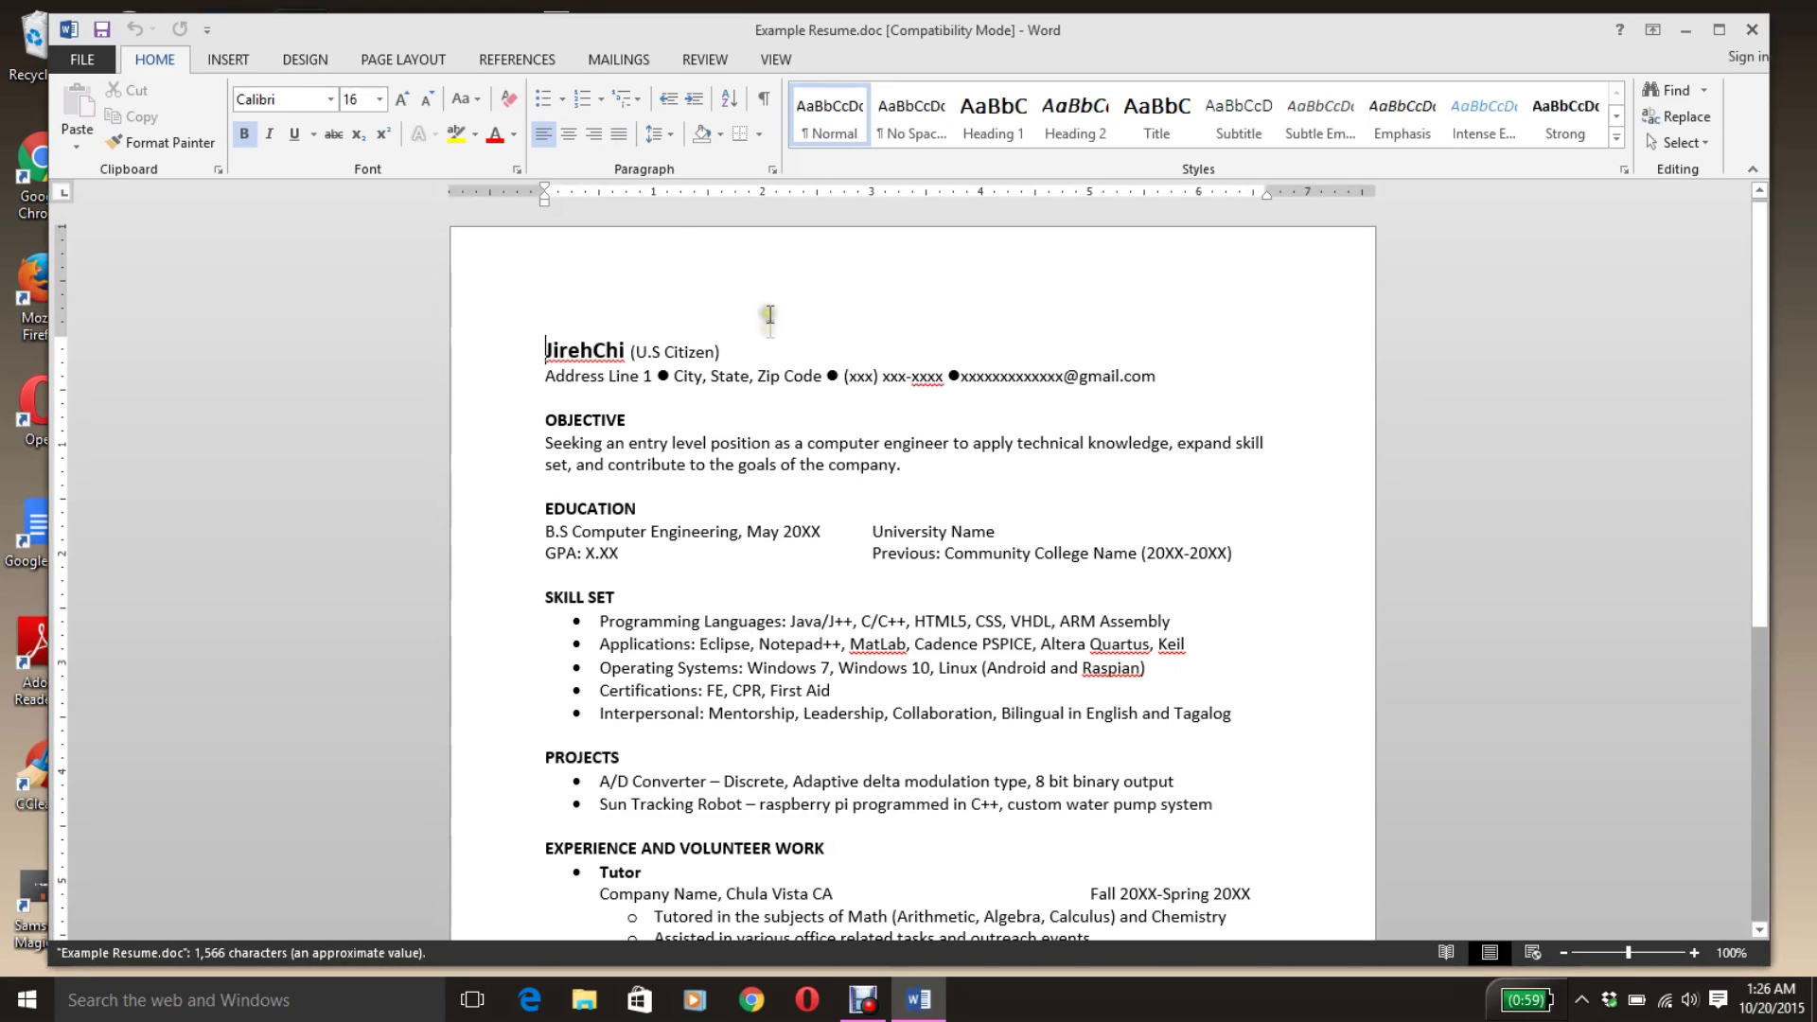
Step: Maximize the Word window and compare the name's 16-point bold formatting with the 12-point objective text
left_click(1718, 29)
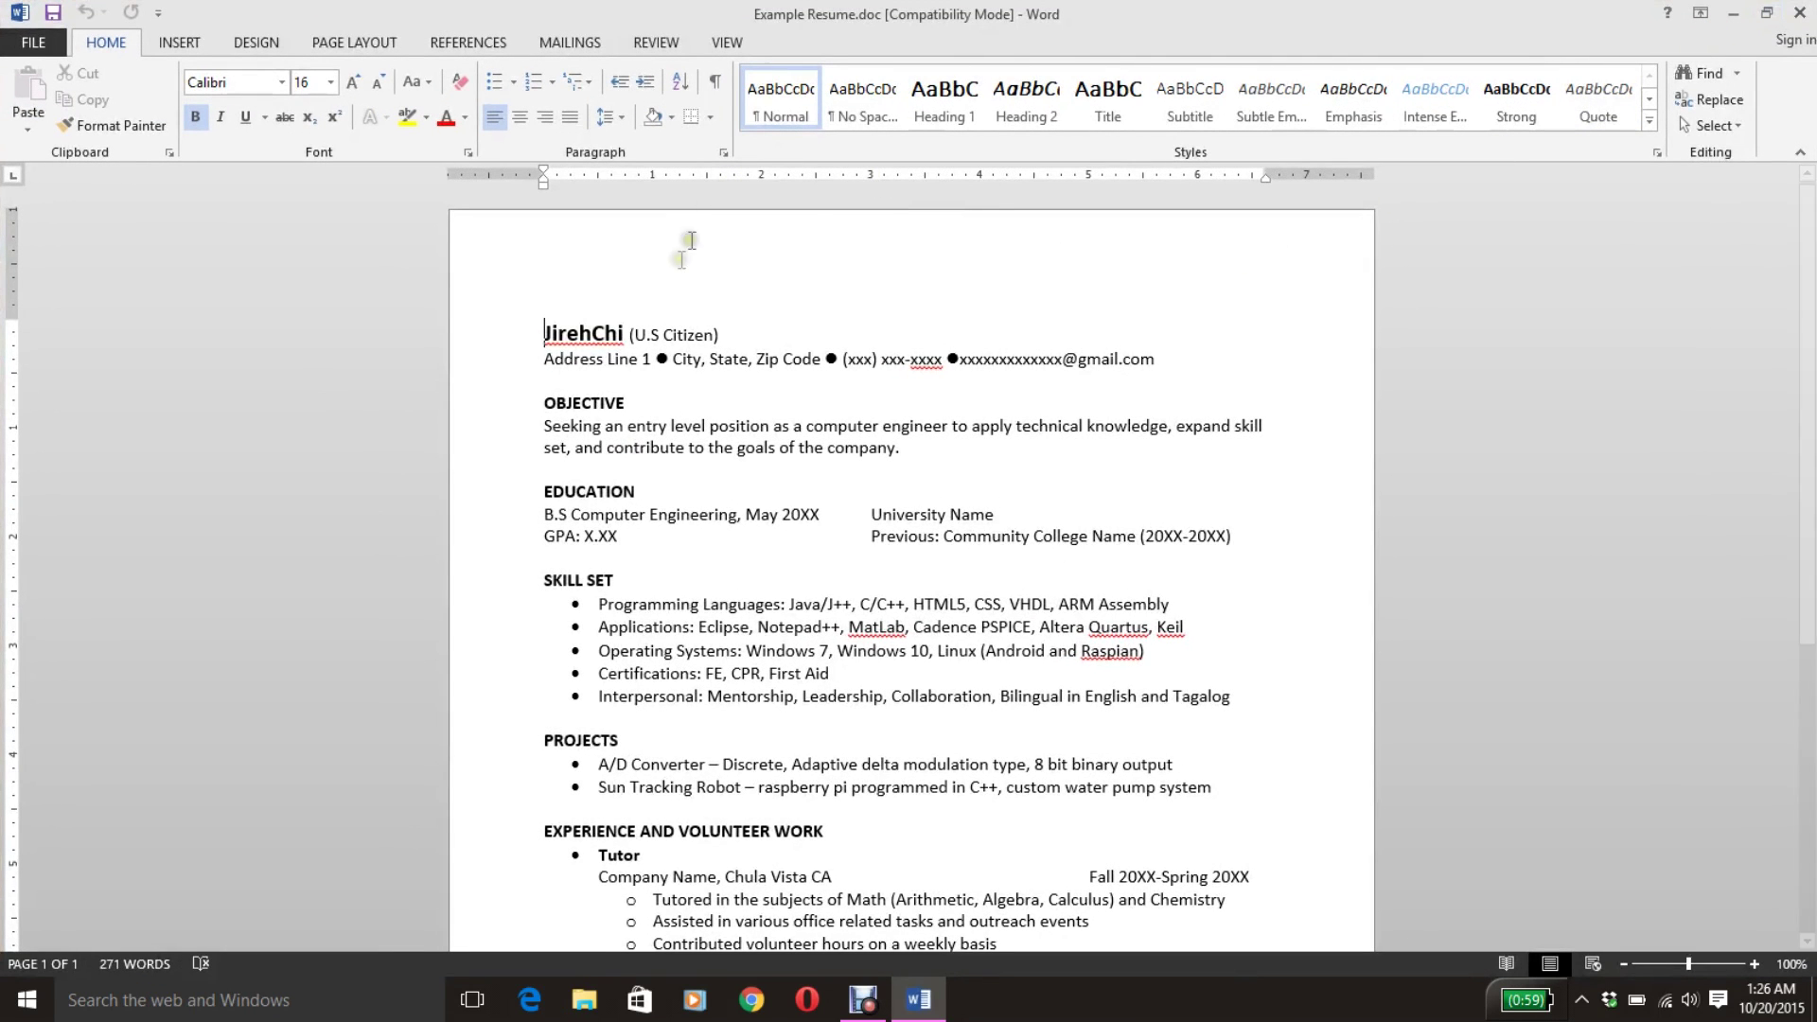
left_click(540, 333)
left_click_drag(541, 333, 624, 330)
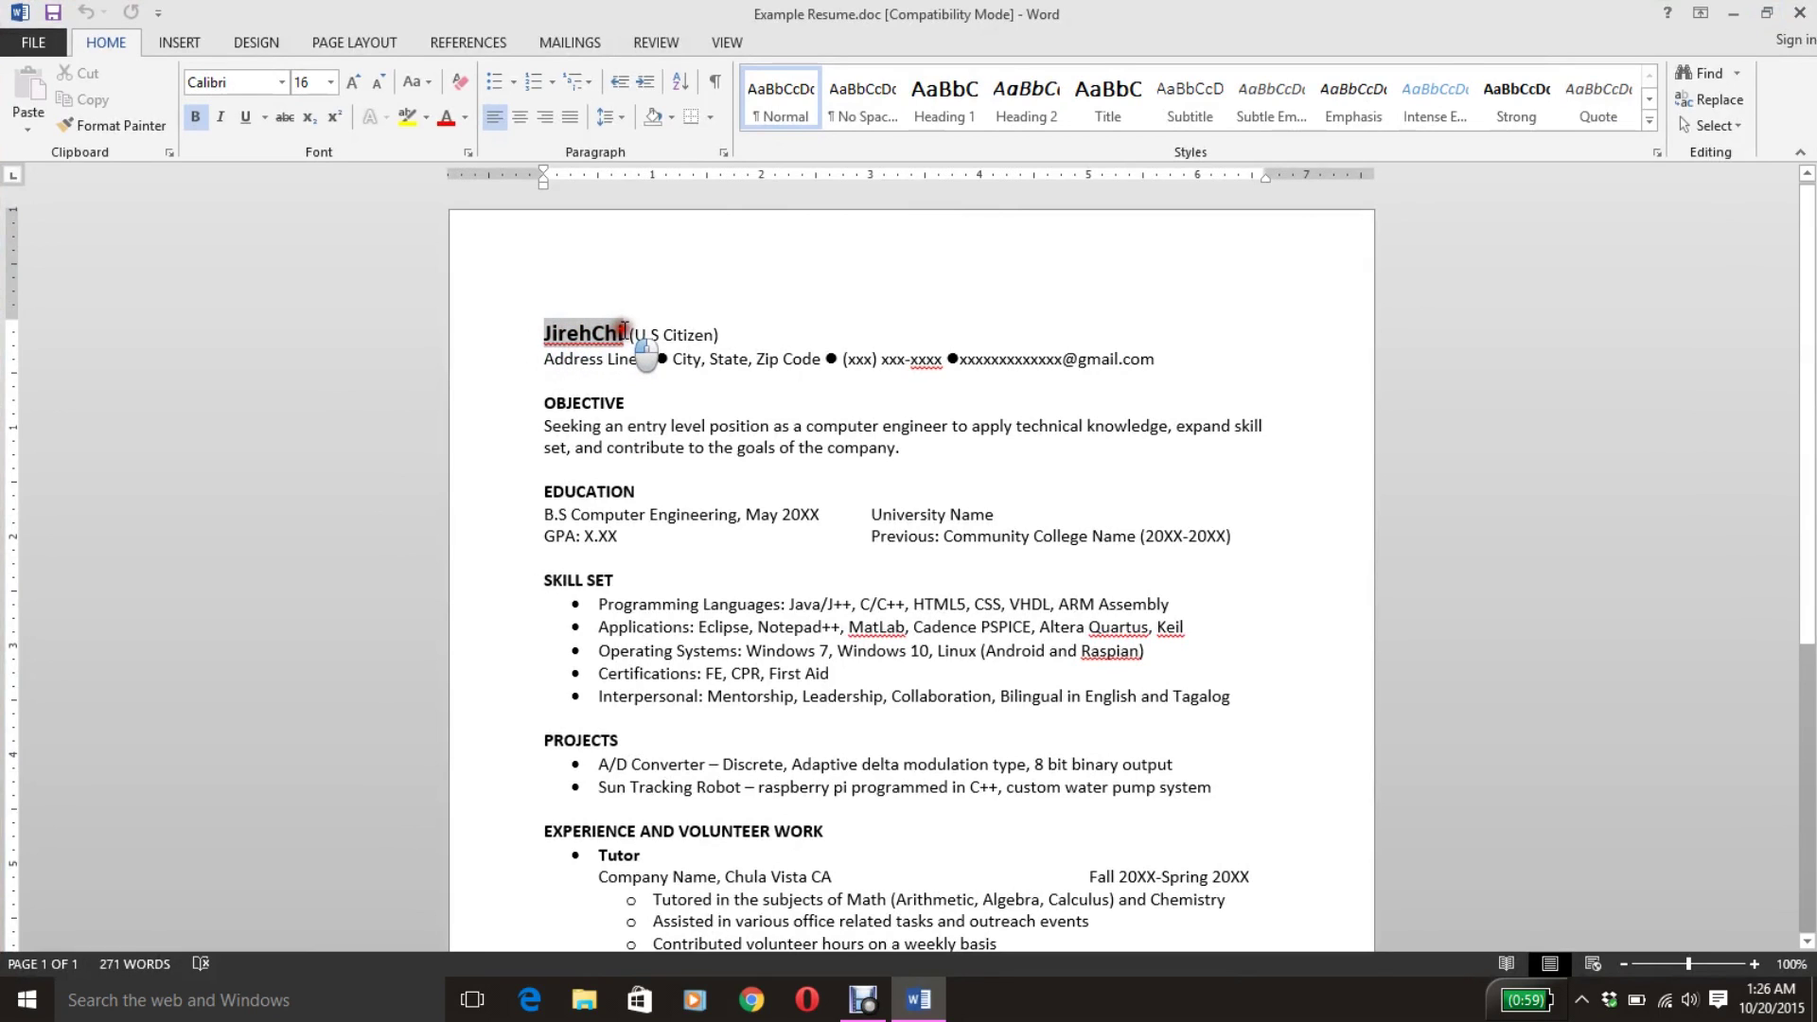
left_click(793, 335)
left_click(580, 333)
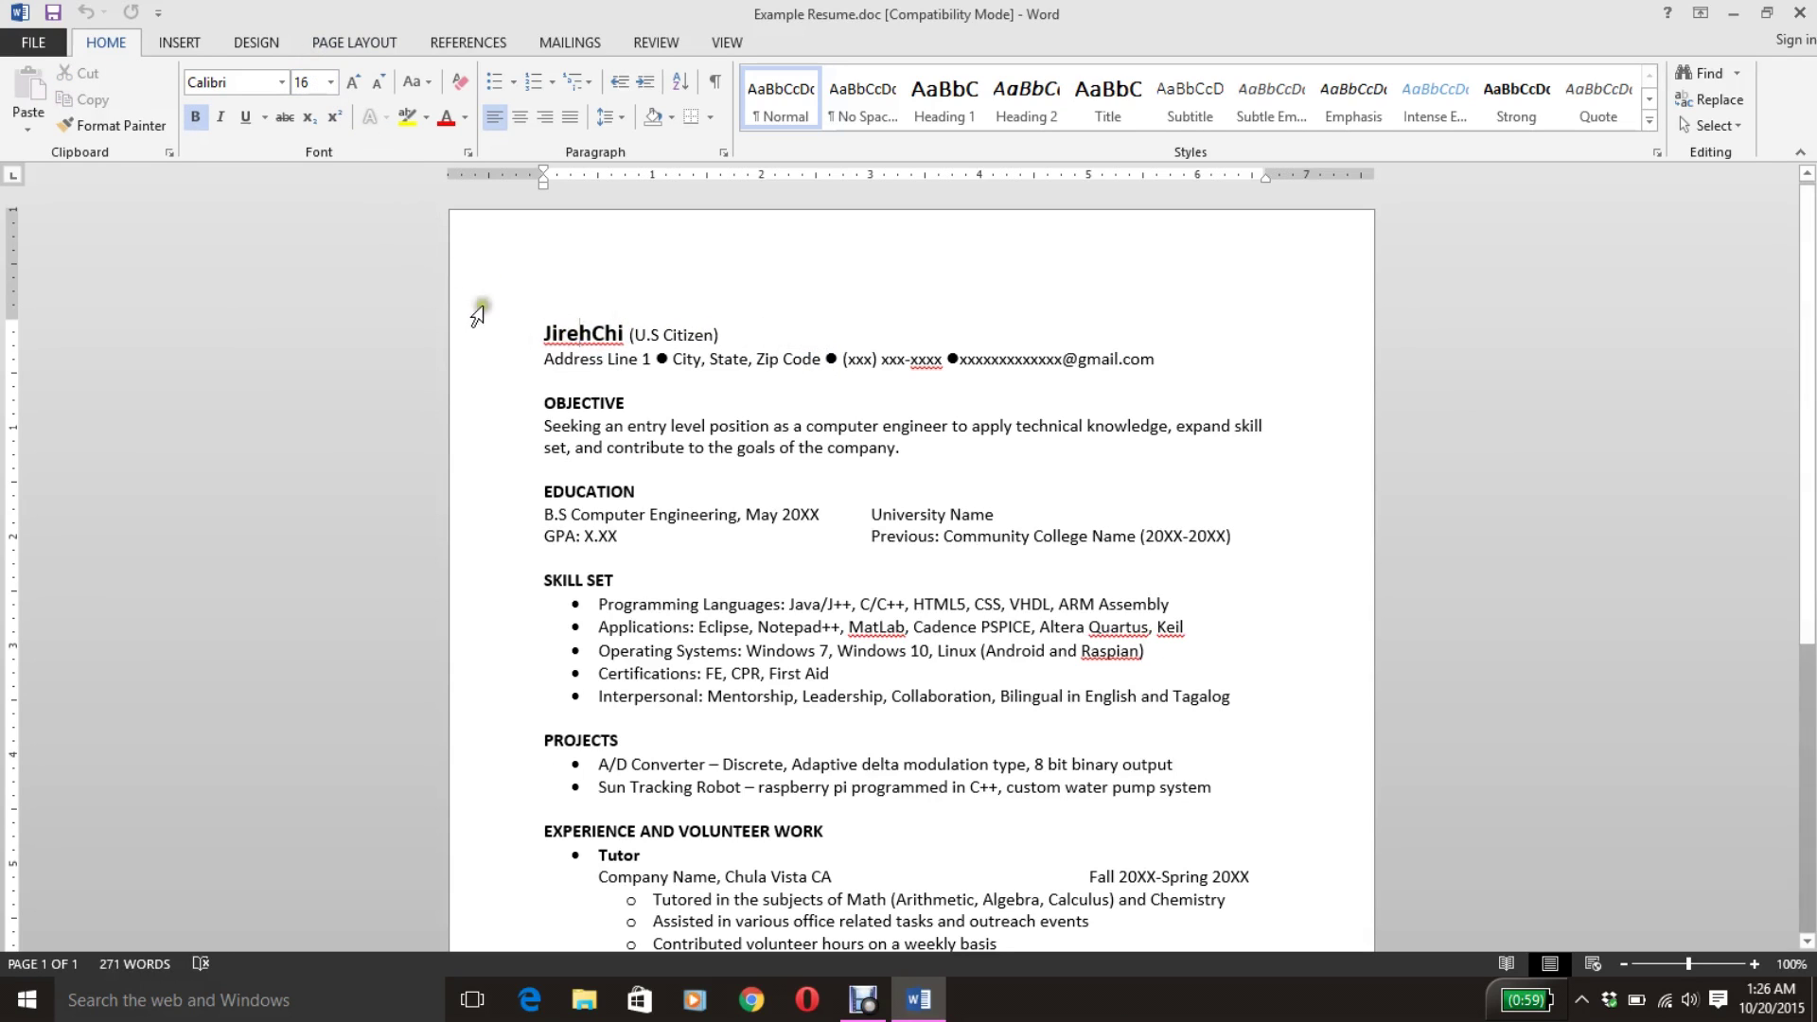
left_click(583, 445)
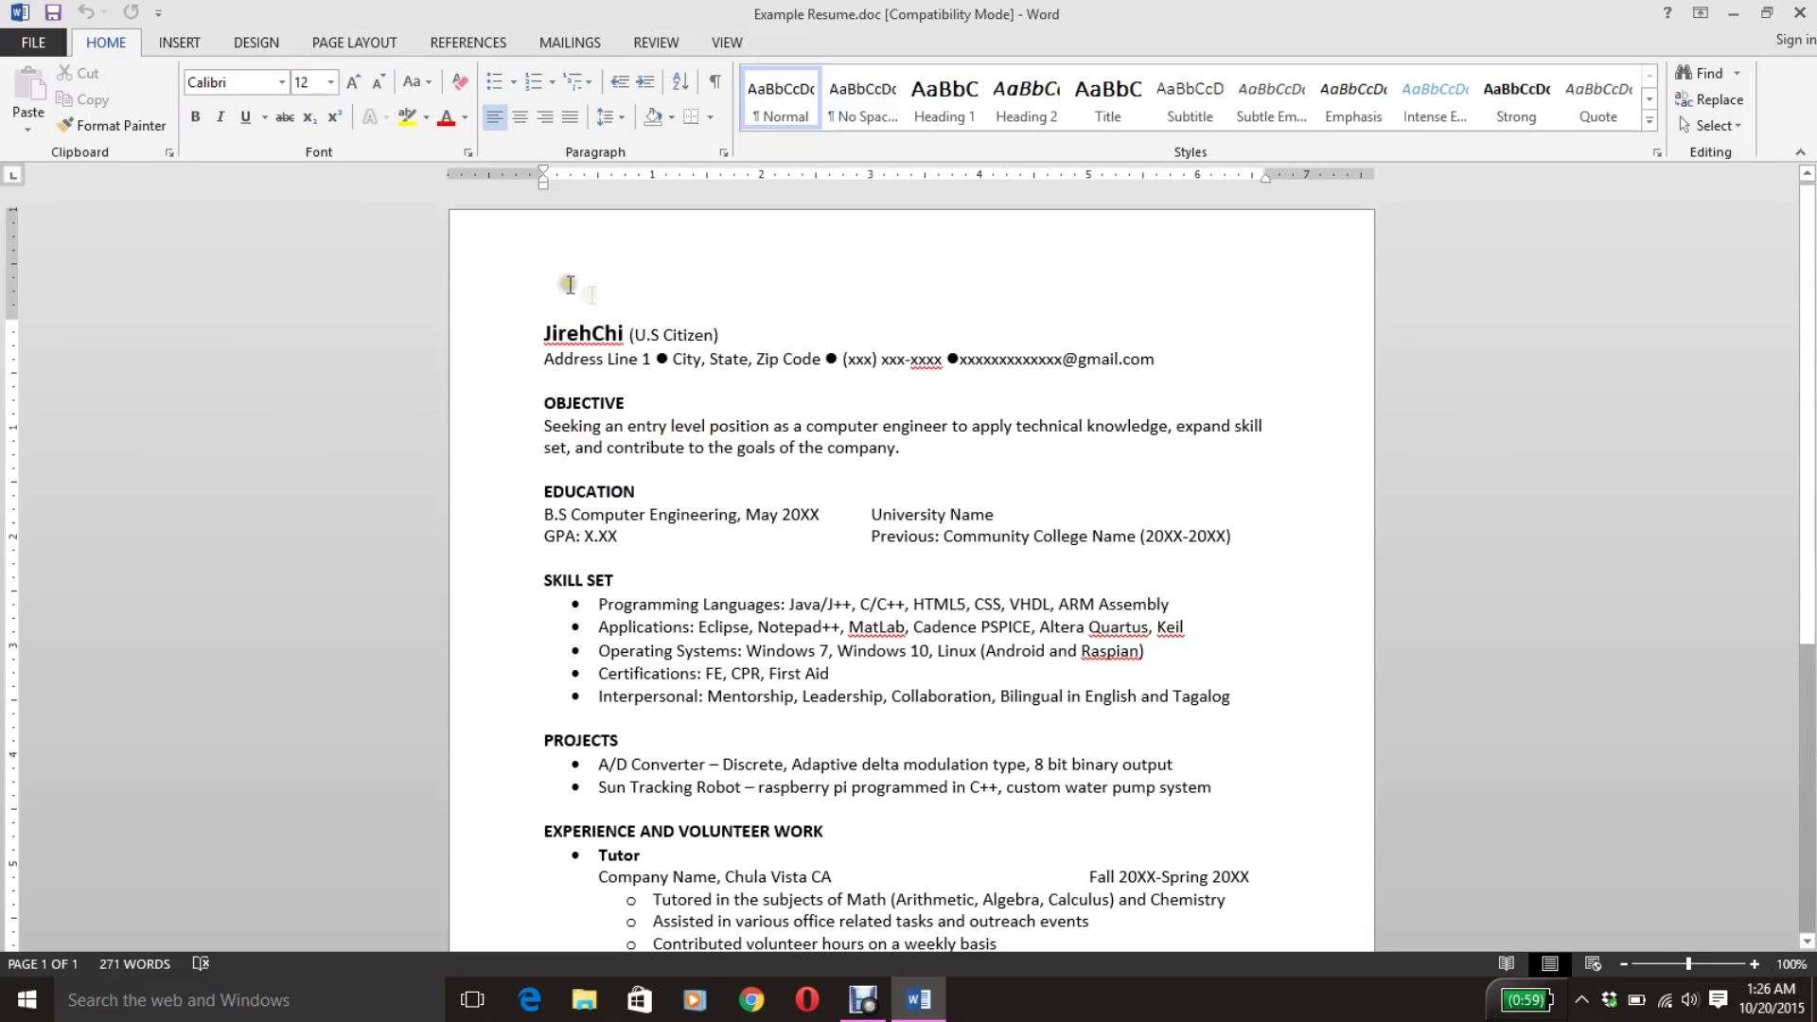
left_click(591, 333)
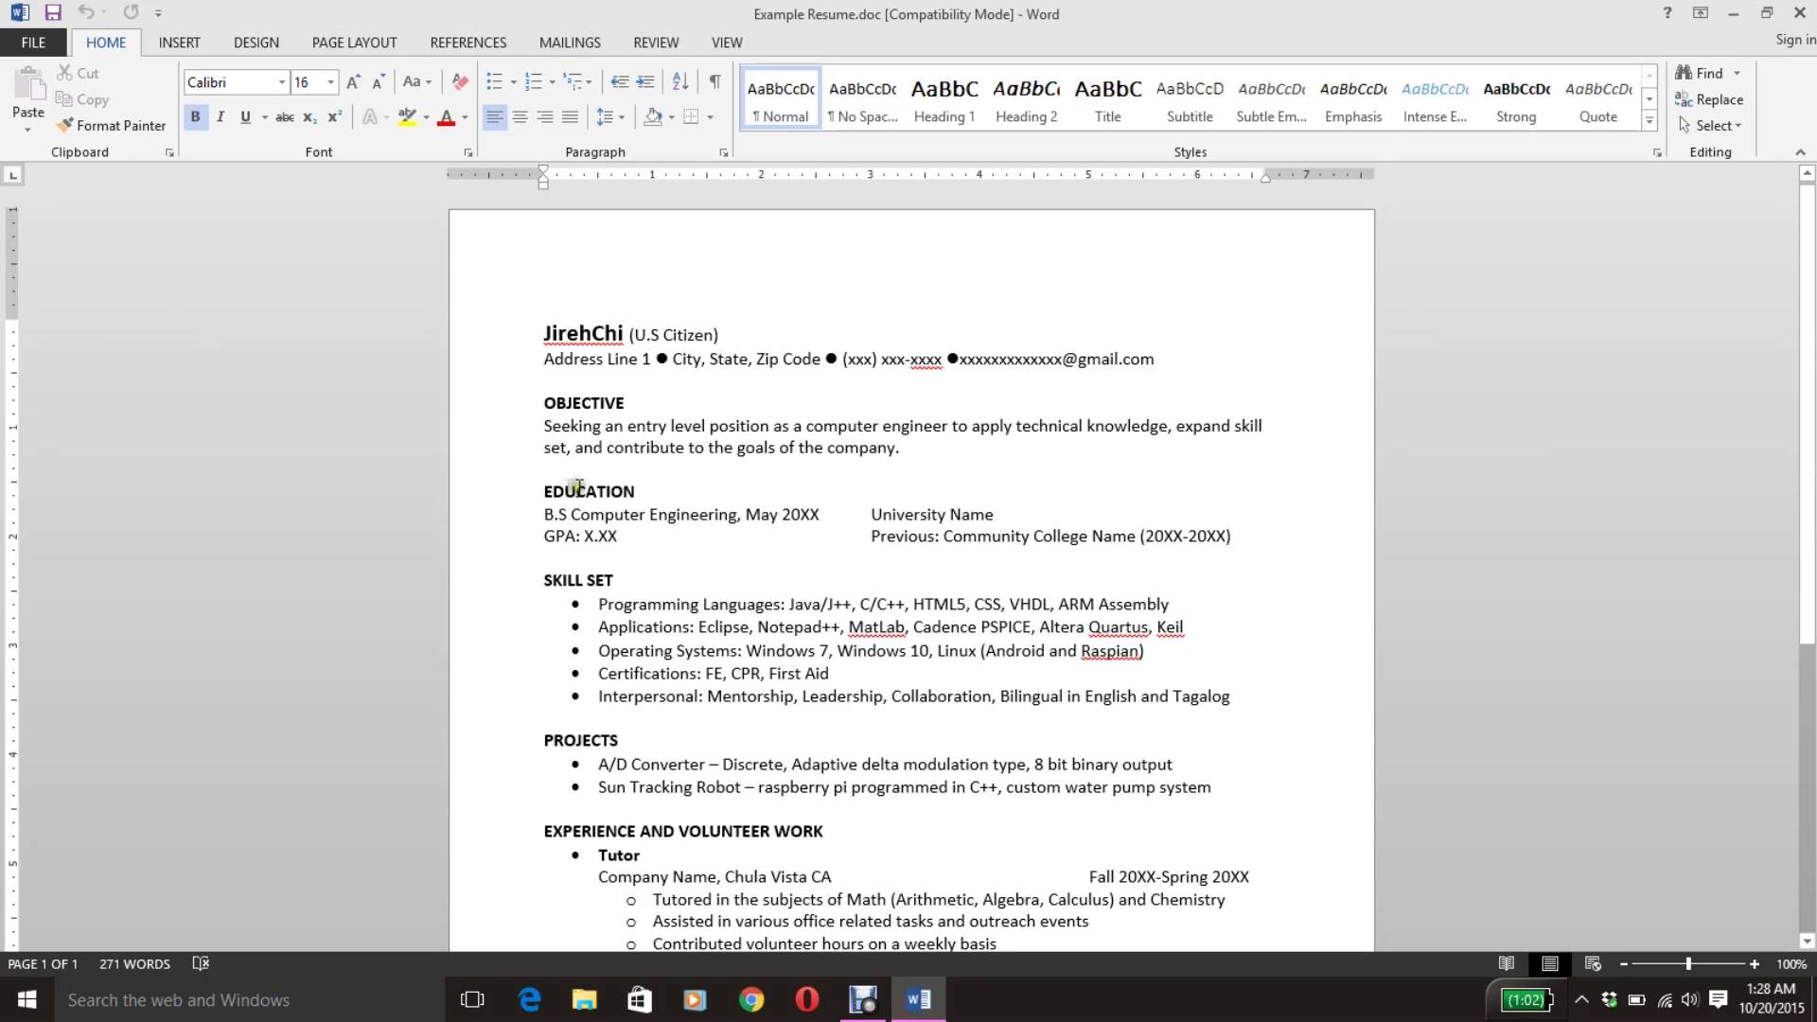
left_click_drag(547, 514, 816, 504)
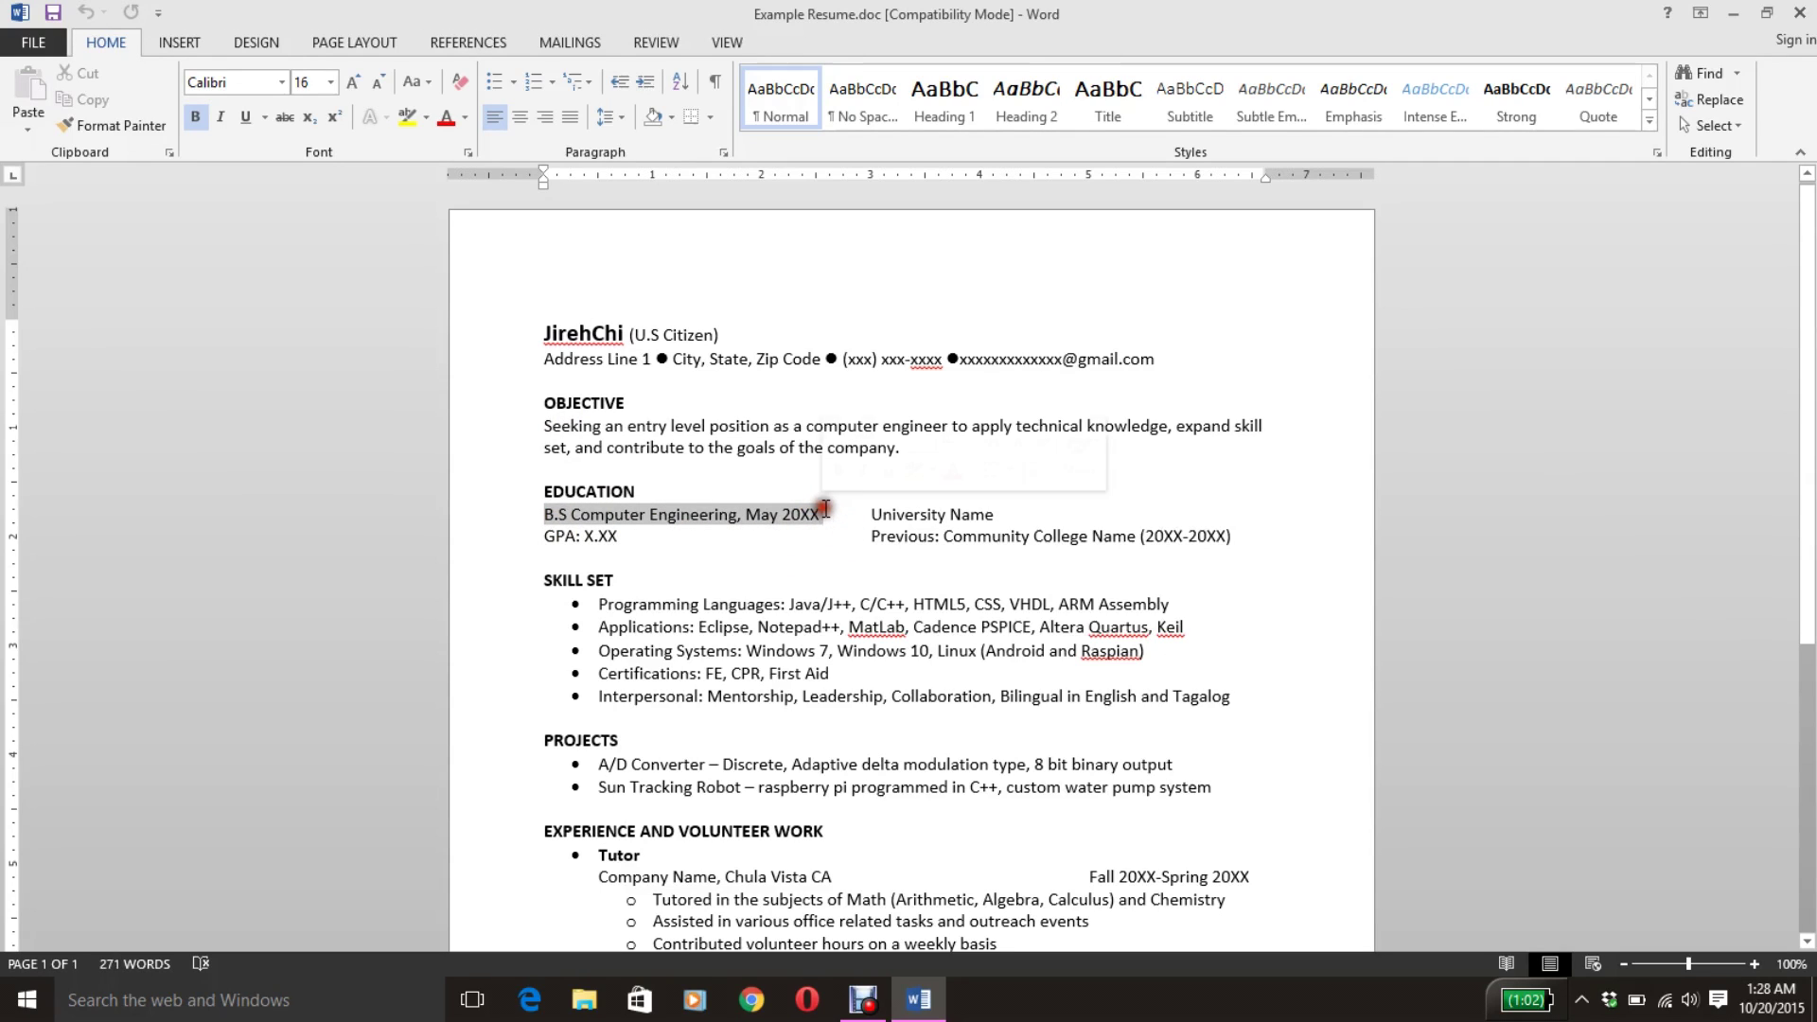
left_click(747, 513)
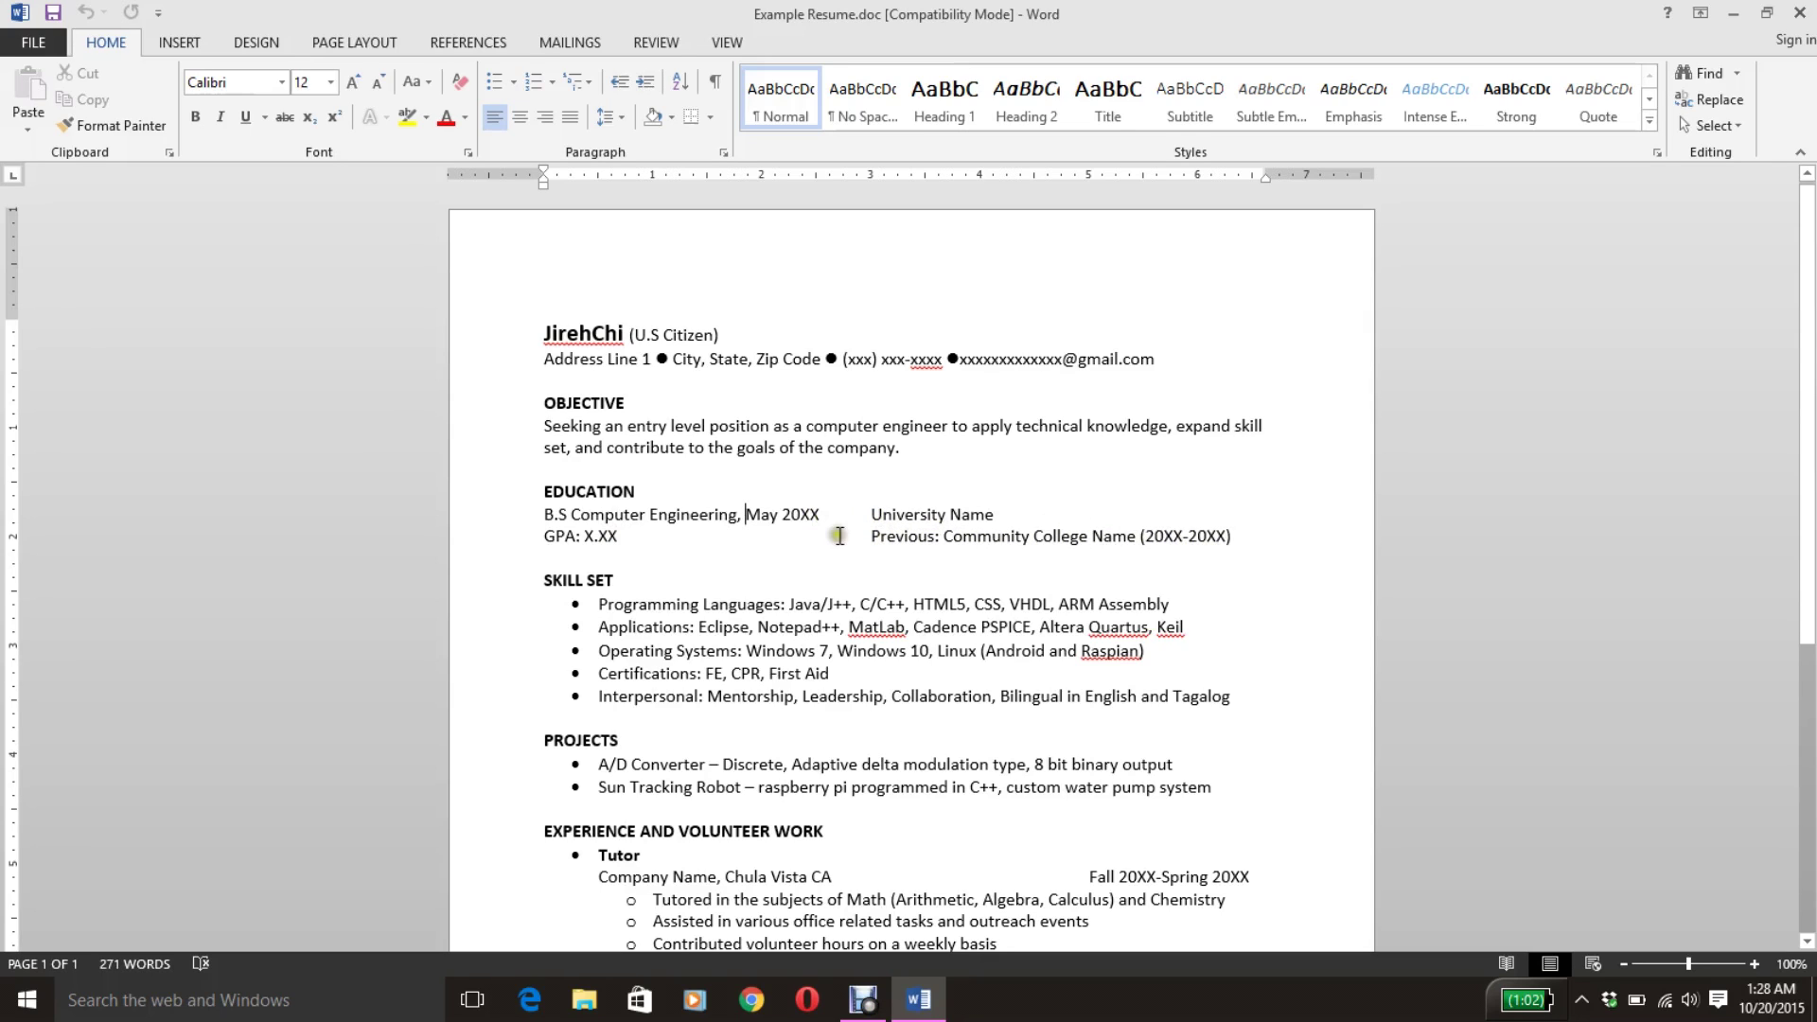
left_click_drag(1810, 327, 1811, 454)
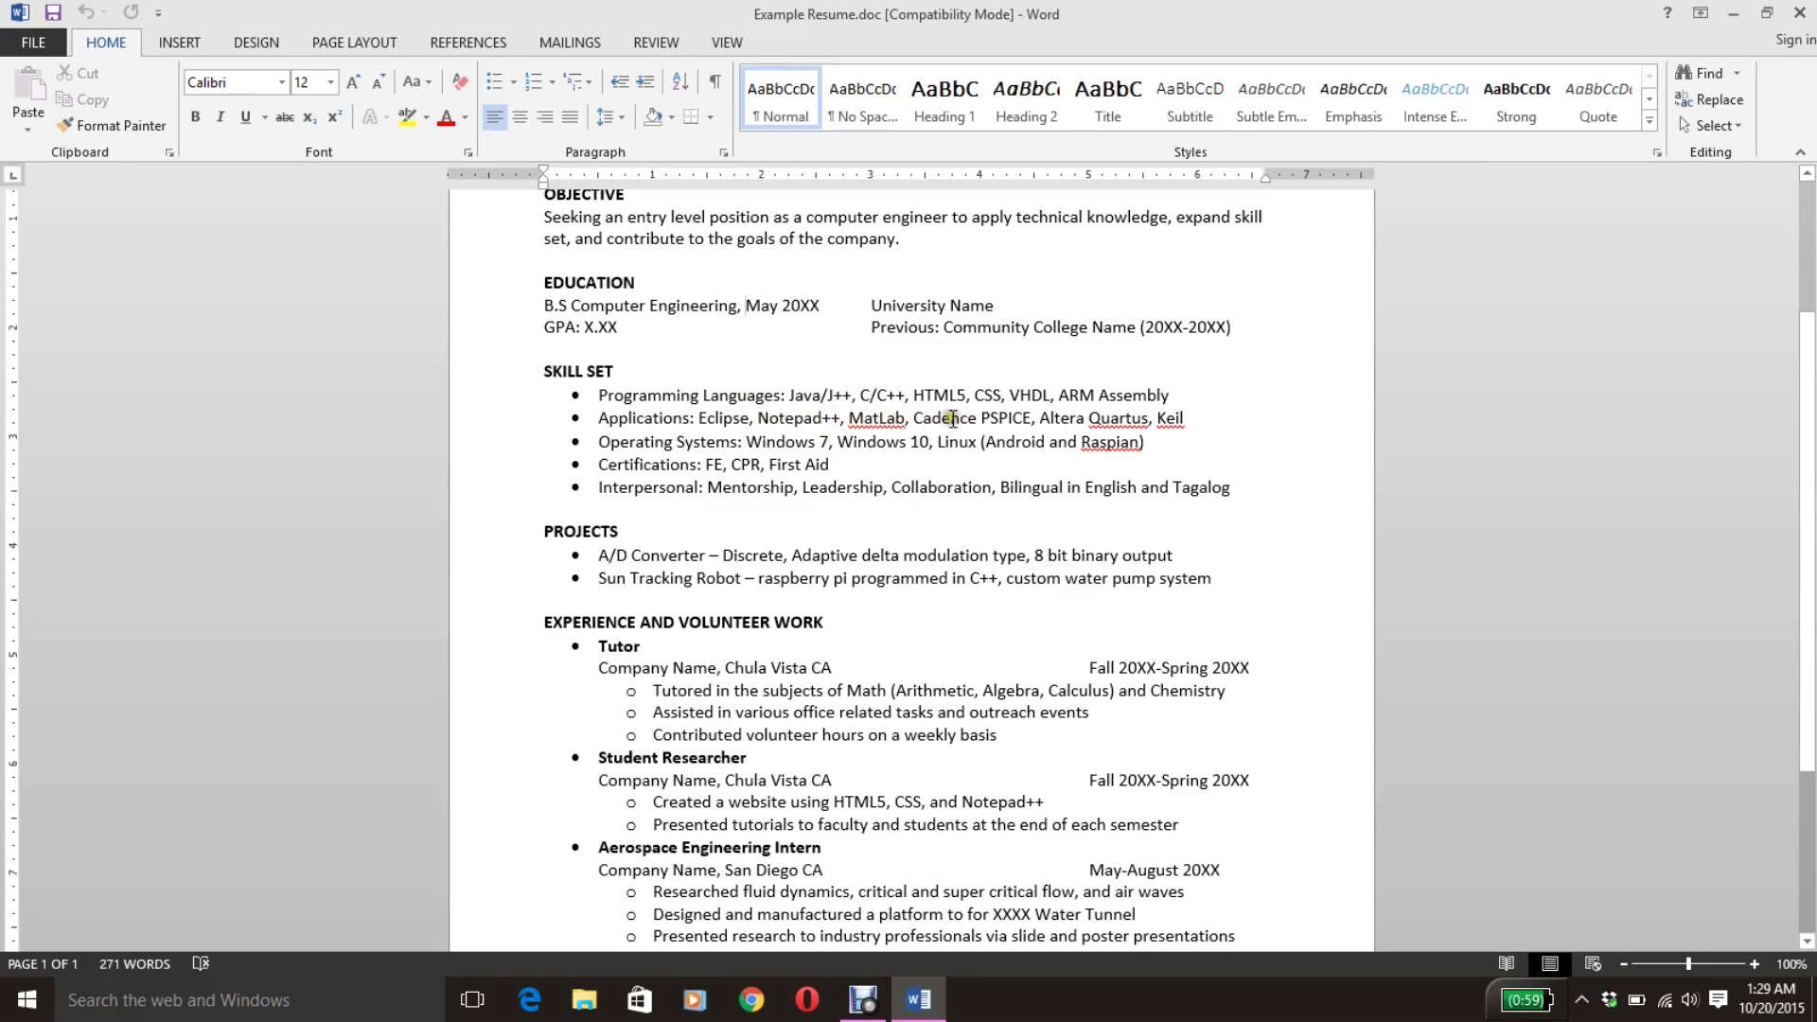
Step: Scroll down to the Experience and Accomplishments and Affiliations sections at the end of the resume
left_click_drag(1808, 371, 1810, 461)
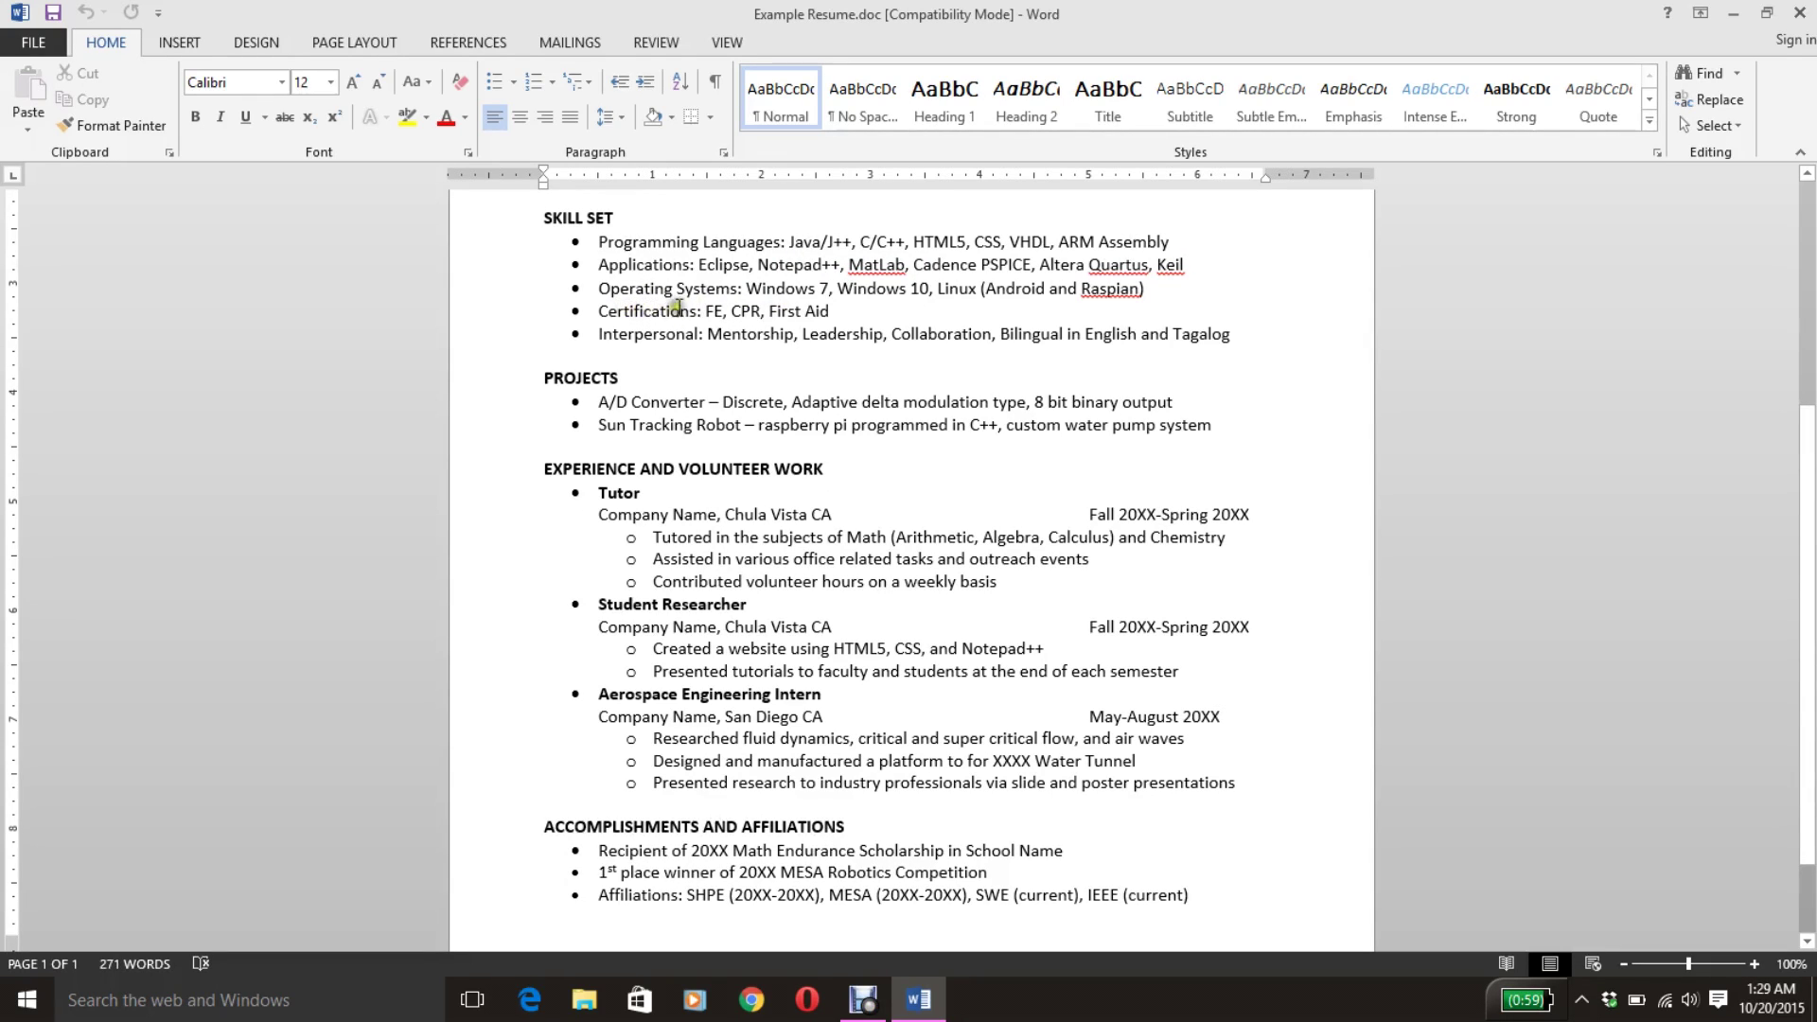
left_click(726, 311)
type(",")
left_click_drag(1808, 430, 1808, 499)
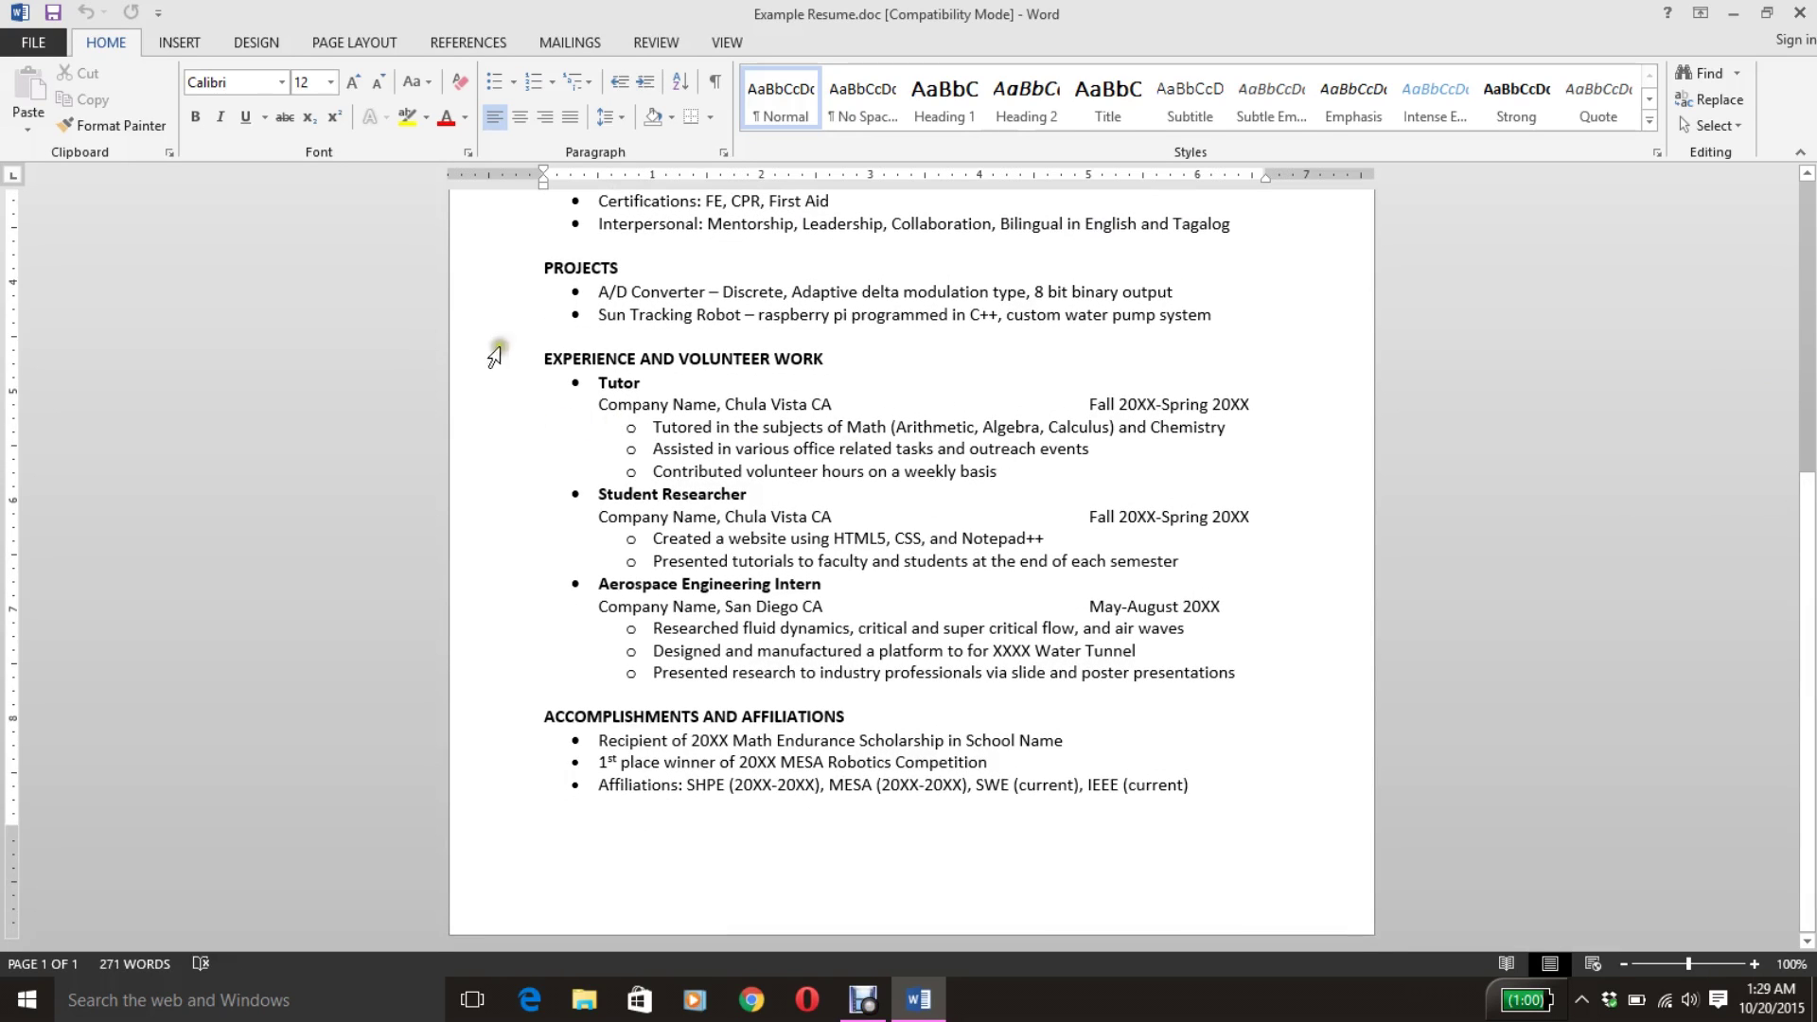
left_click(534, 264)
left_click_drag(598, 383, 686, 407)
left_click(774, 404)
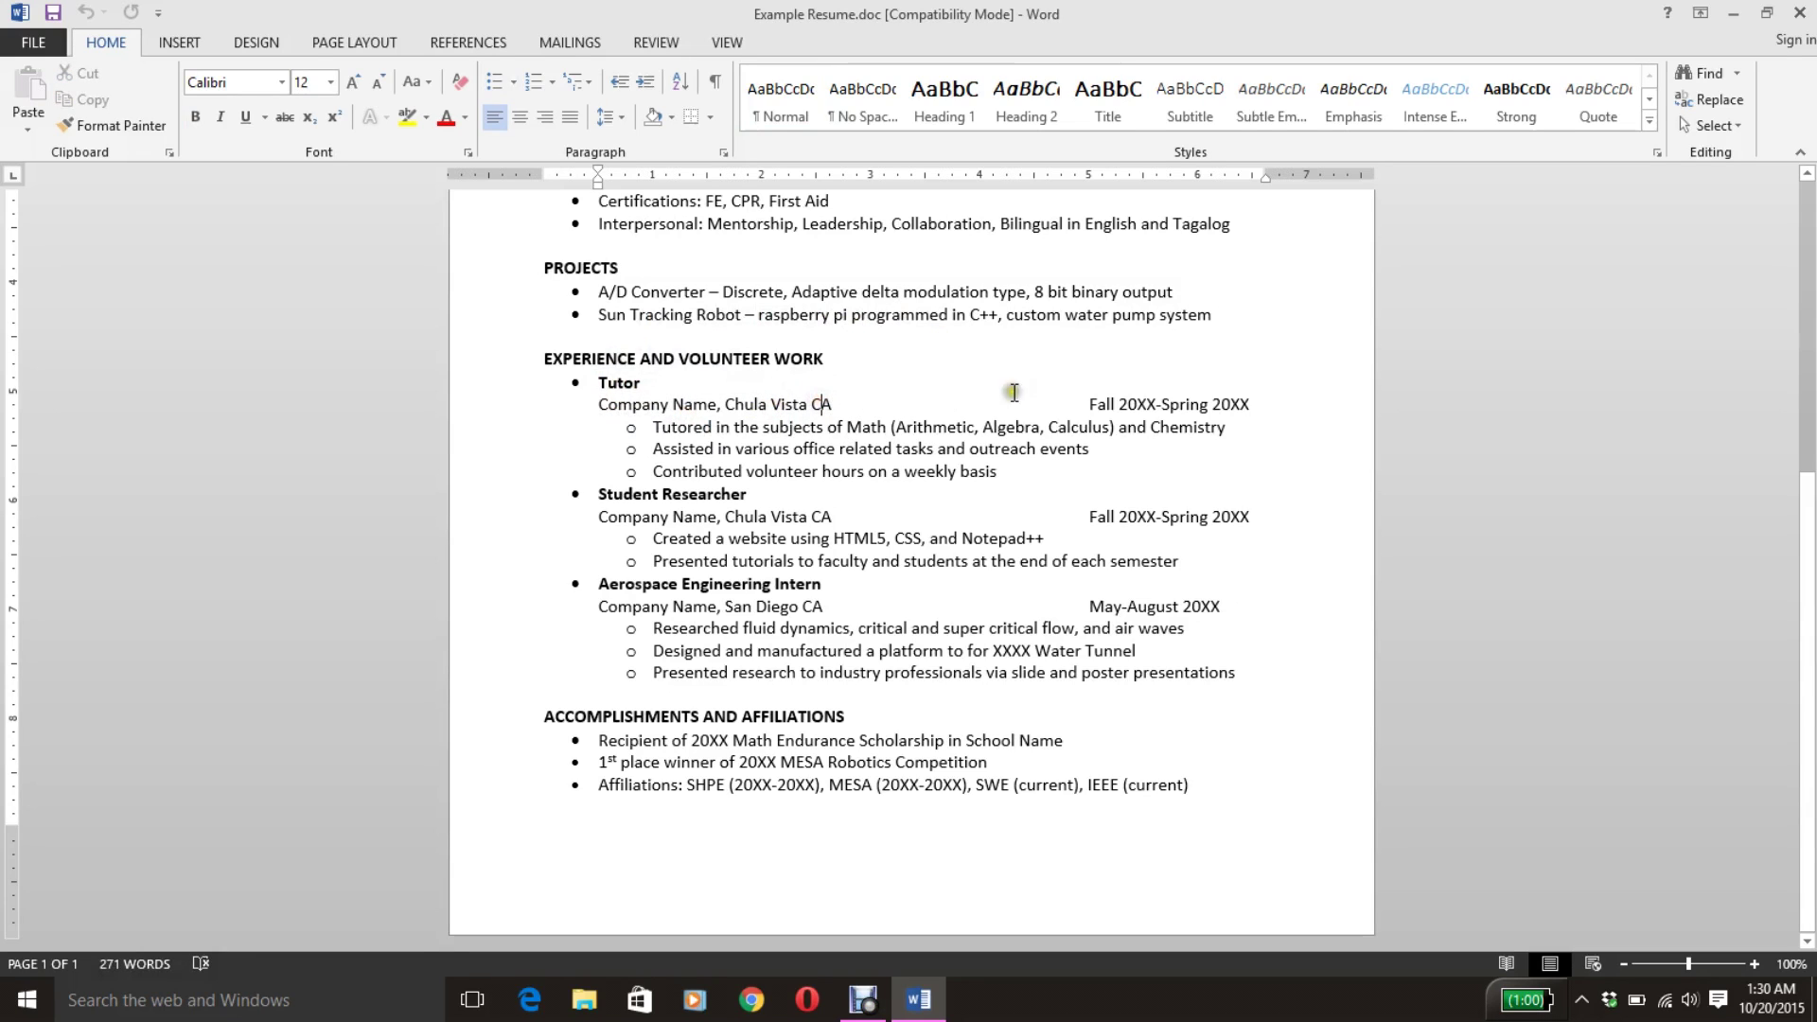
left_click(1090, 402)
left_click_drag(1090, 403, 1203, 404)
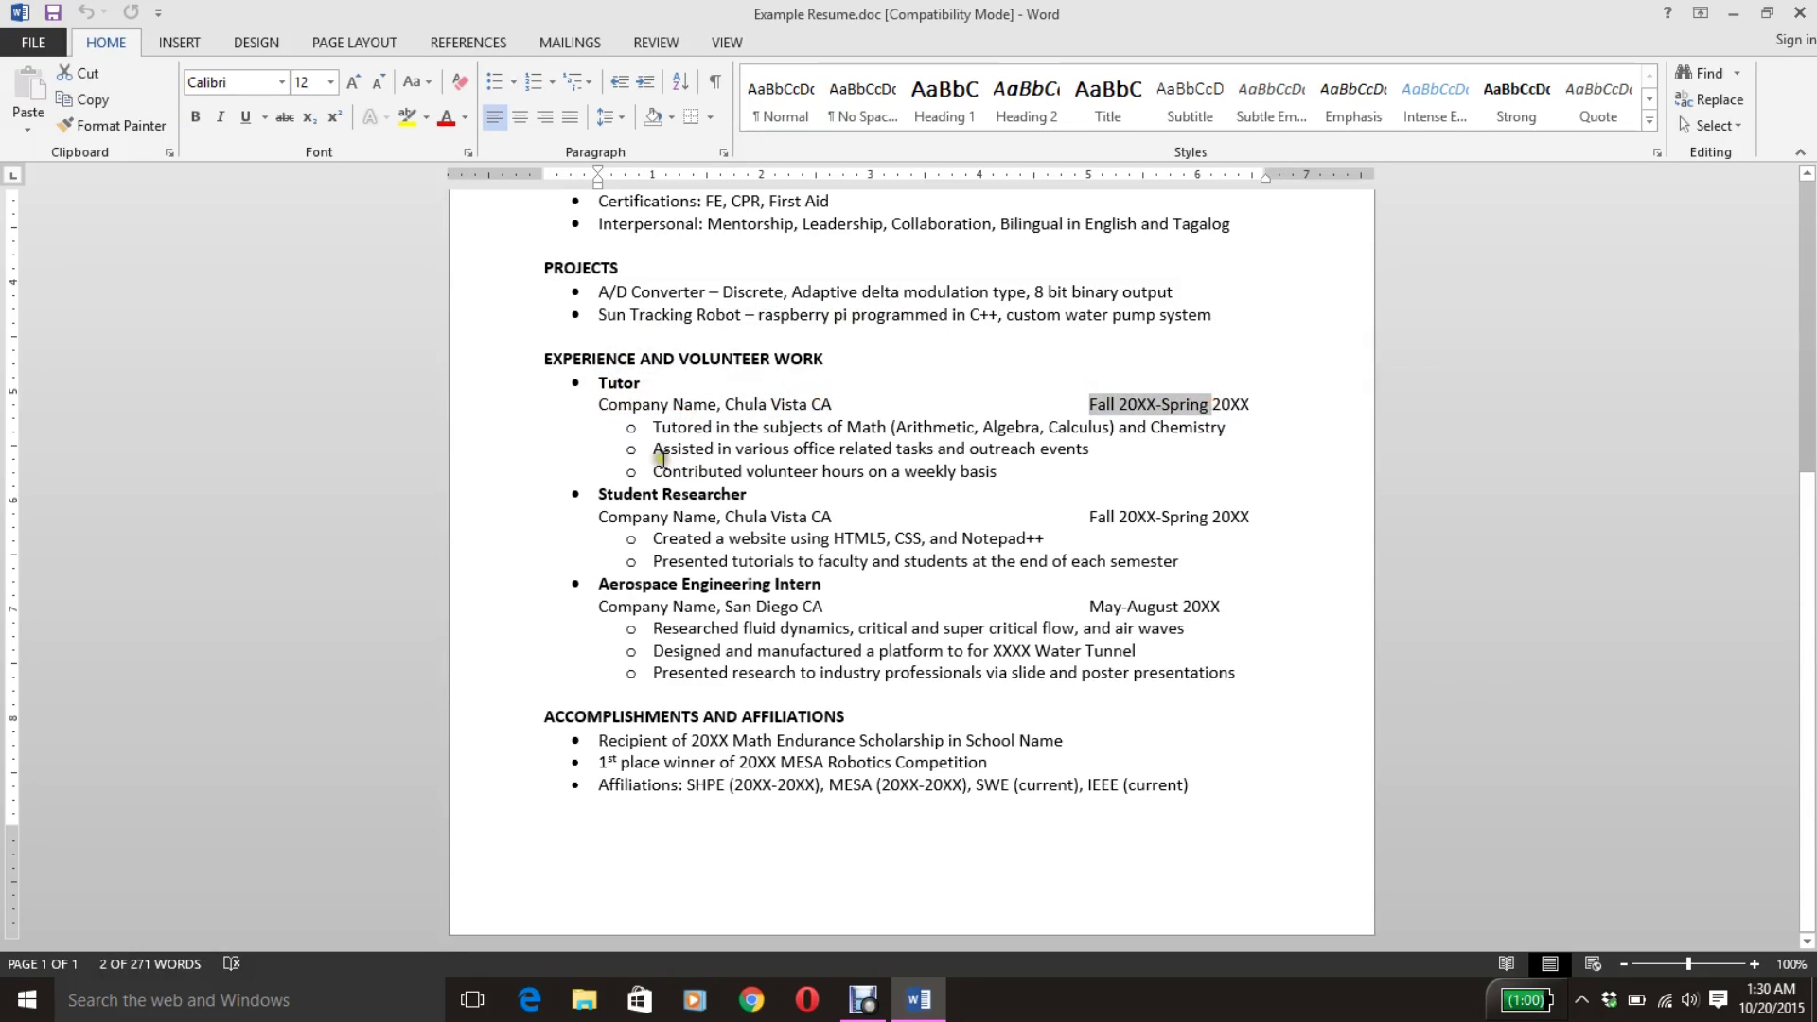
left_click(654, 427)
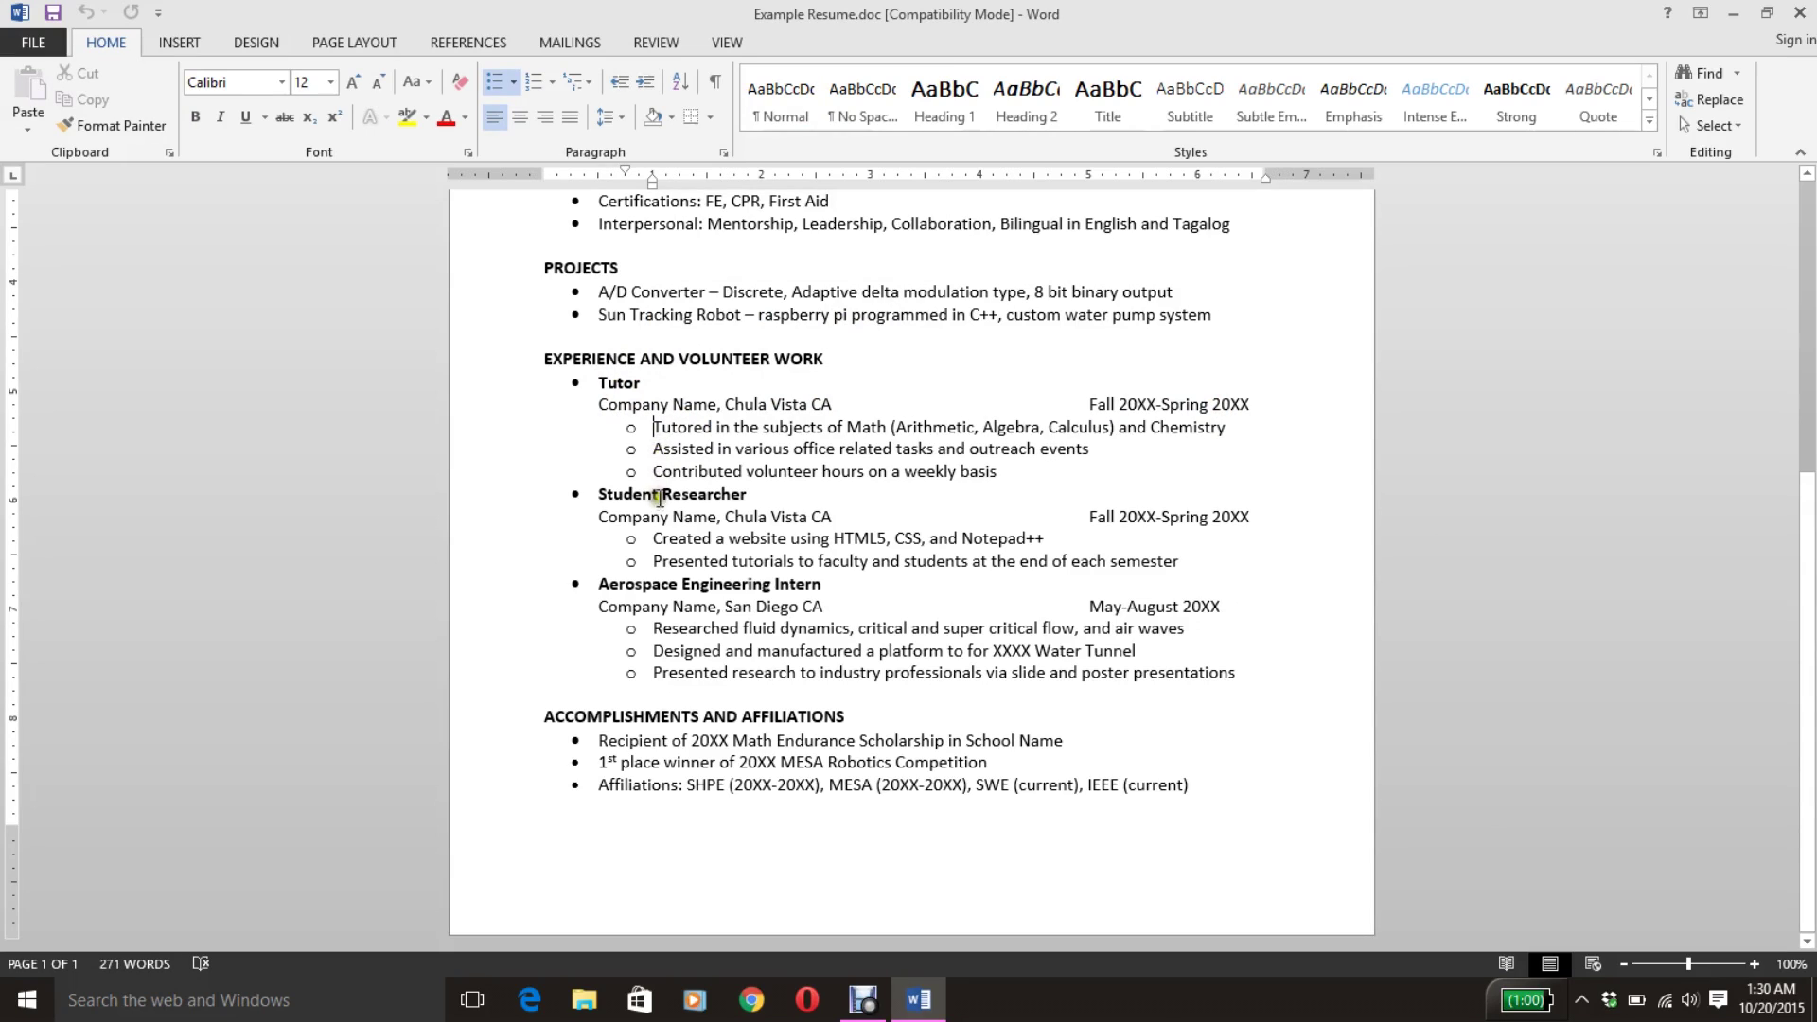
left_click_drag(654, 429, 703, 426)
mouse_move(644, 474)
left_mouse_down()
mouse_move(969, 473)
mouse_move(710, 454)
mouse_move(653, 468)
mouse_move(665, 480)
left_mouse_up()
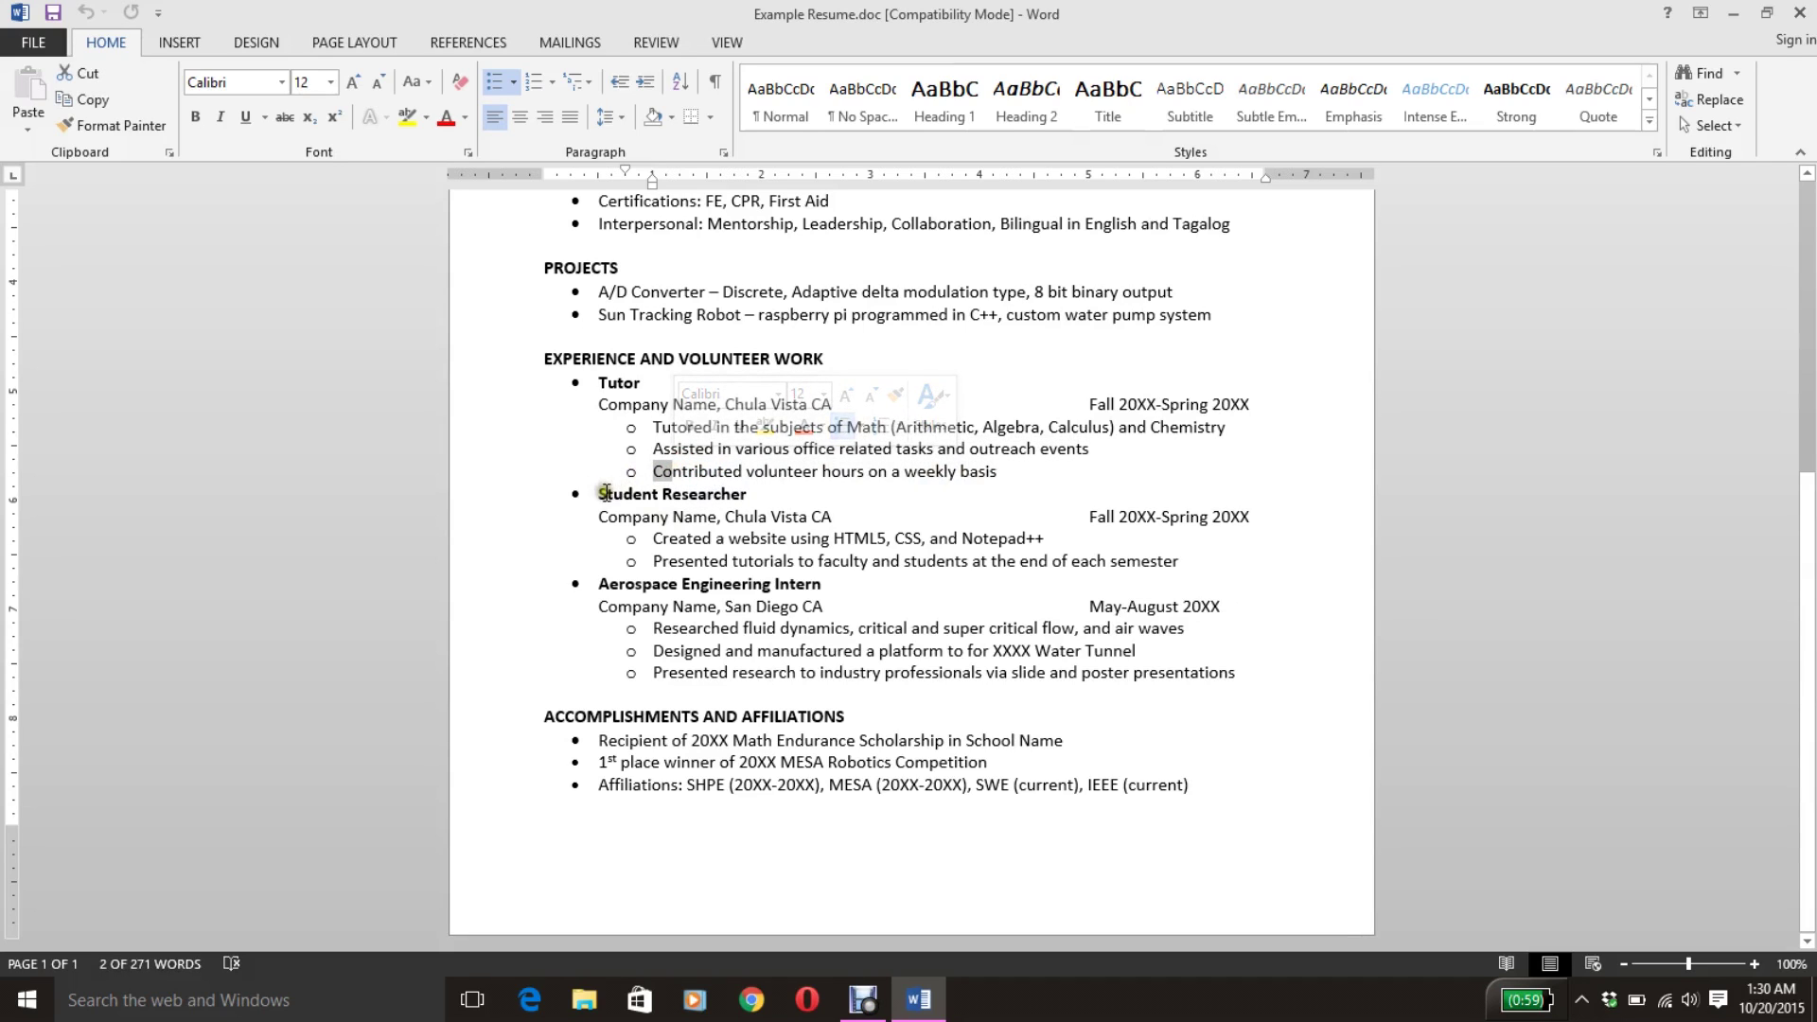
left_click(731, 532)
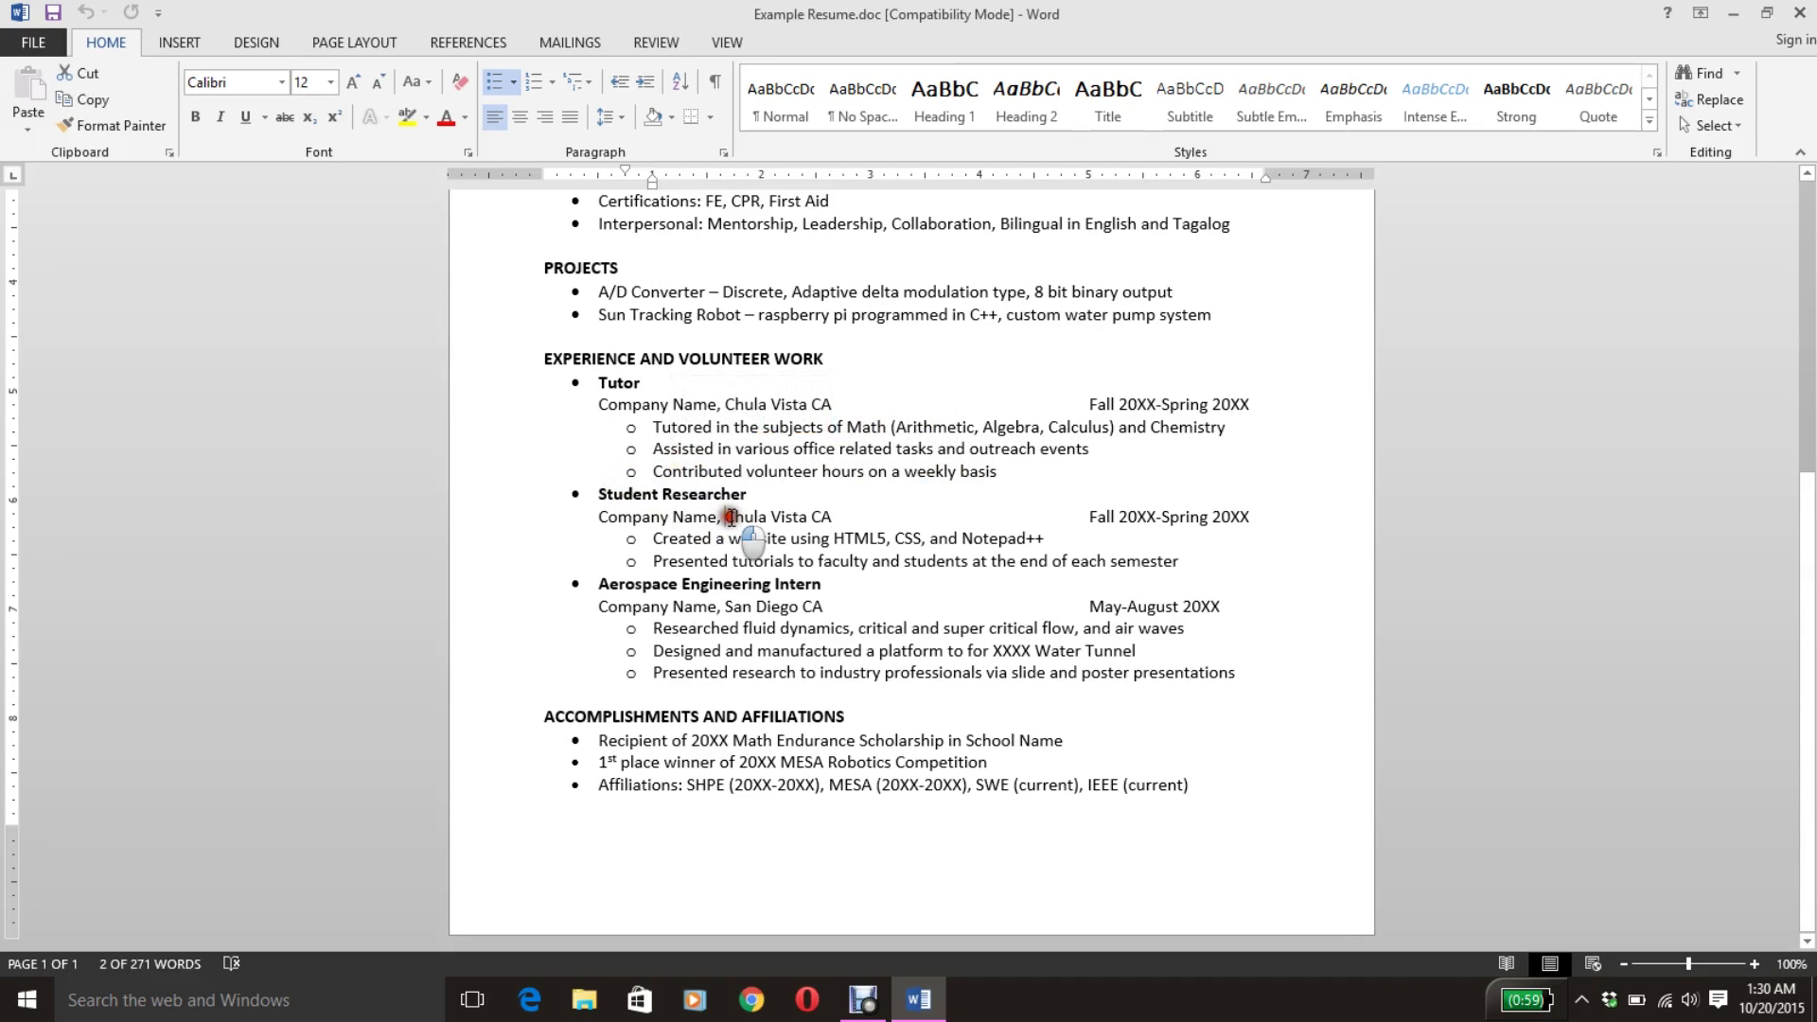
left_click(838, 539)
left_click_drag(837, 539, 874, 539)
left_click(951, 536)
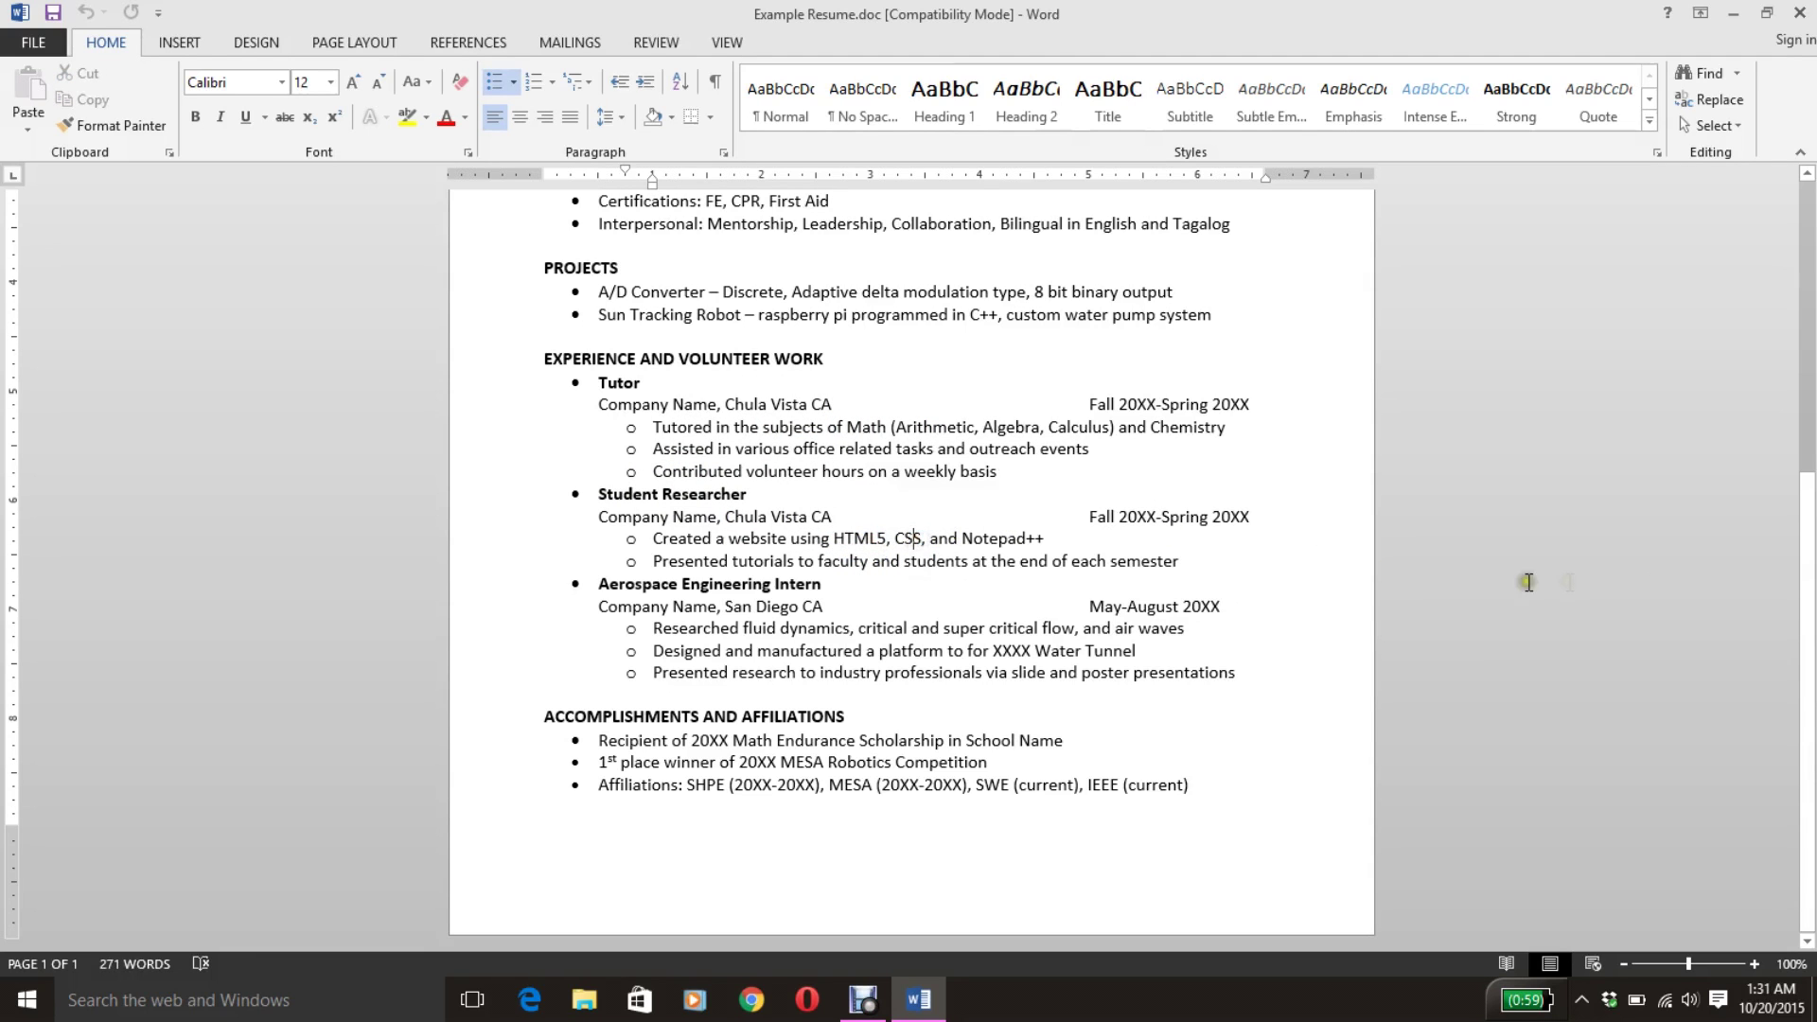
left_click_drag(1807, 561, 1808, 428)
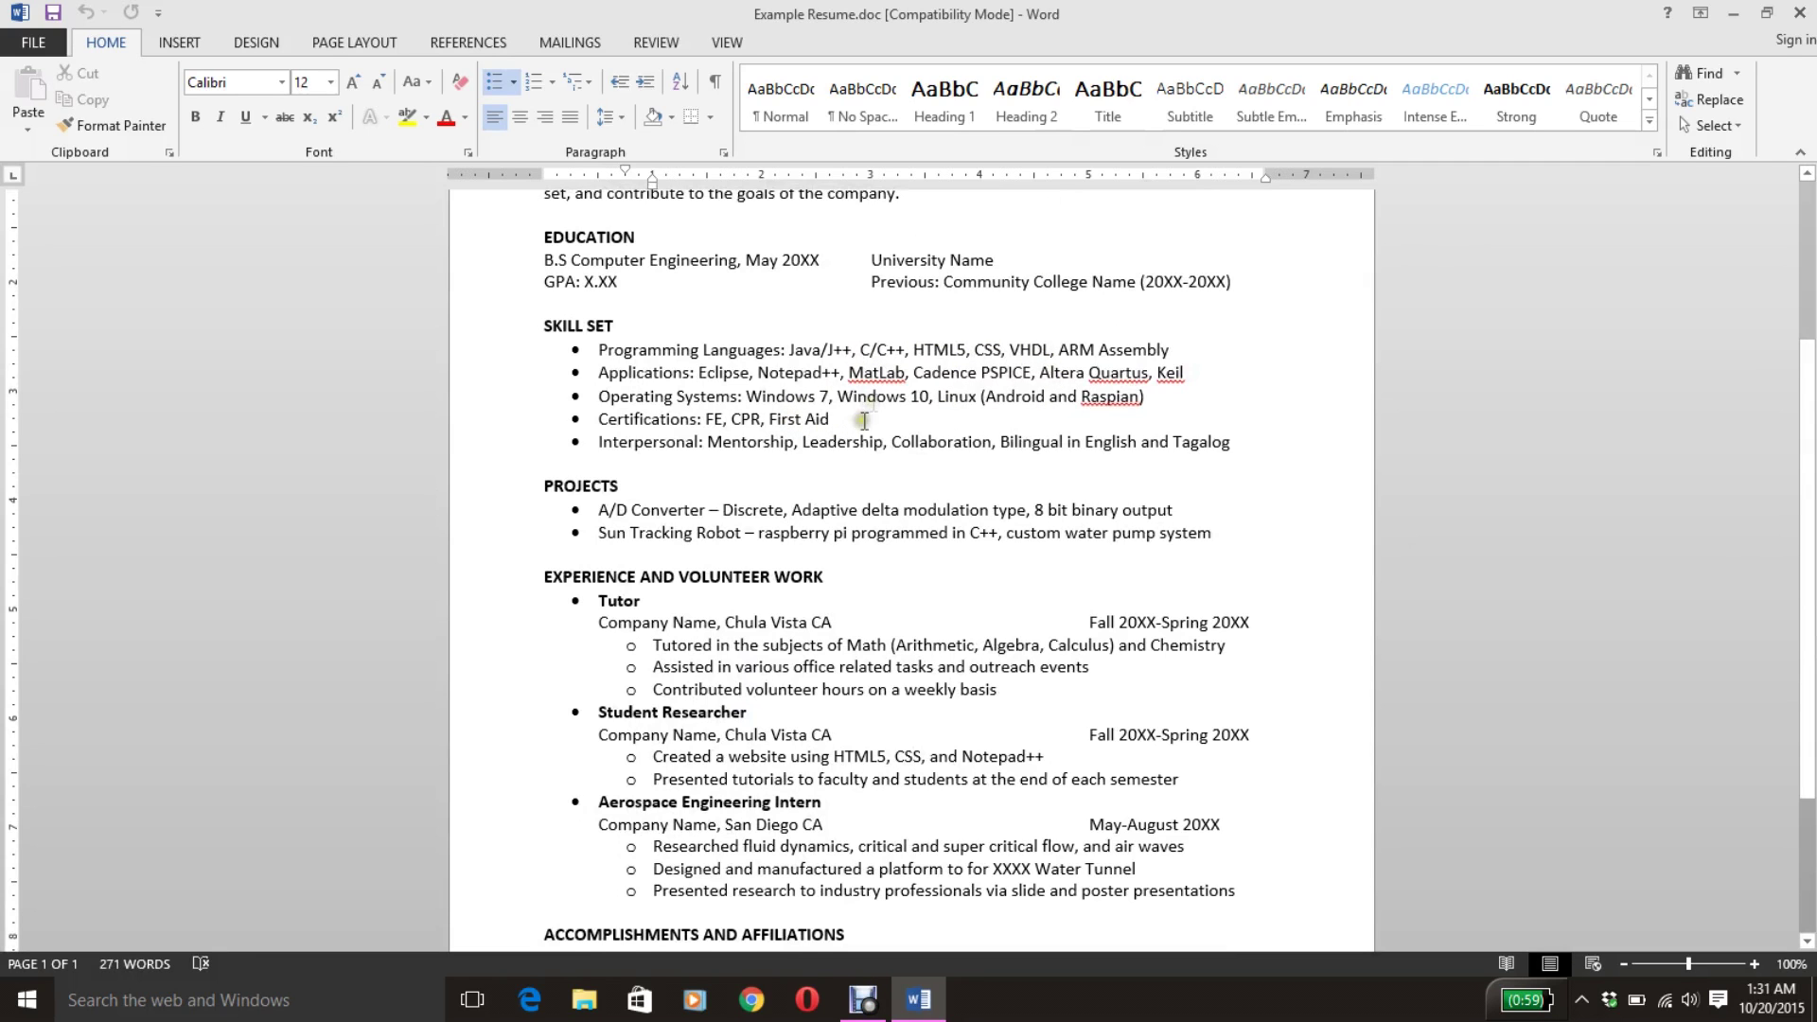
left_click_drag(1808, 352, 1810, 431)
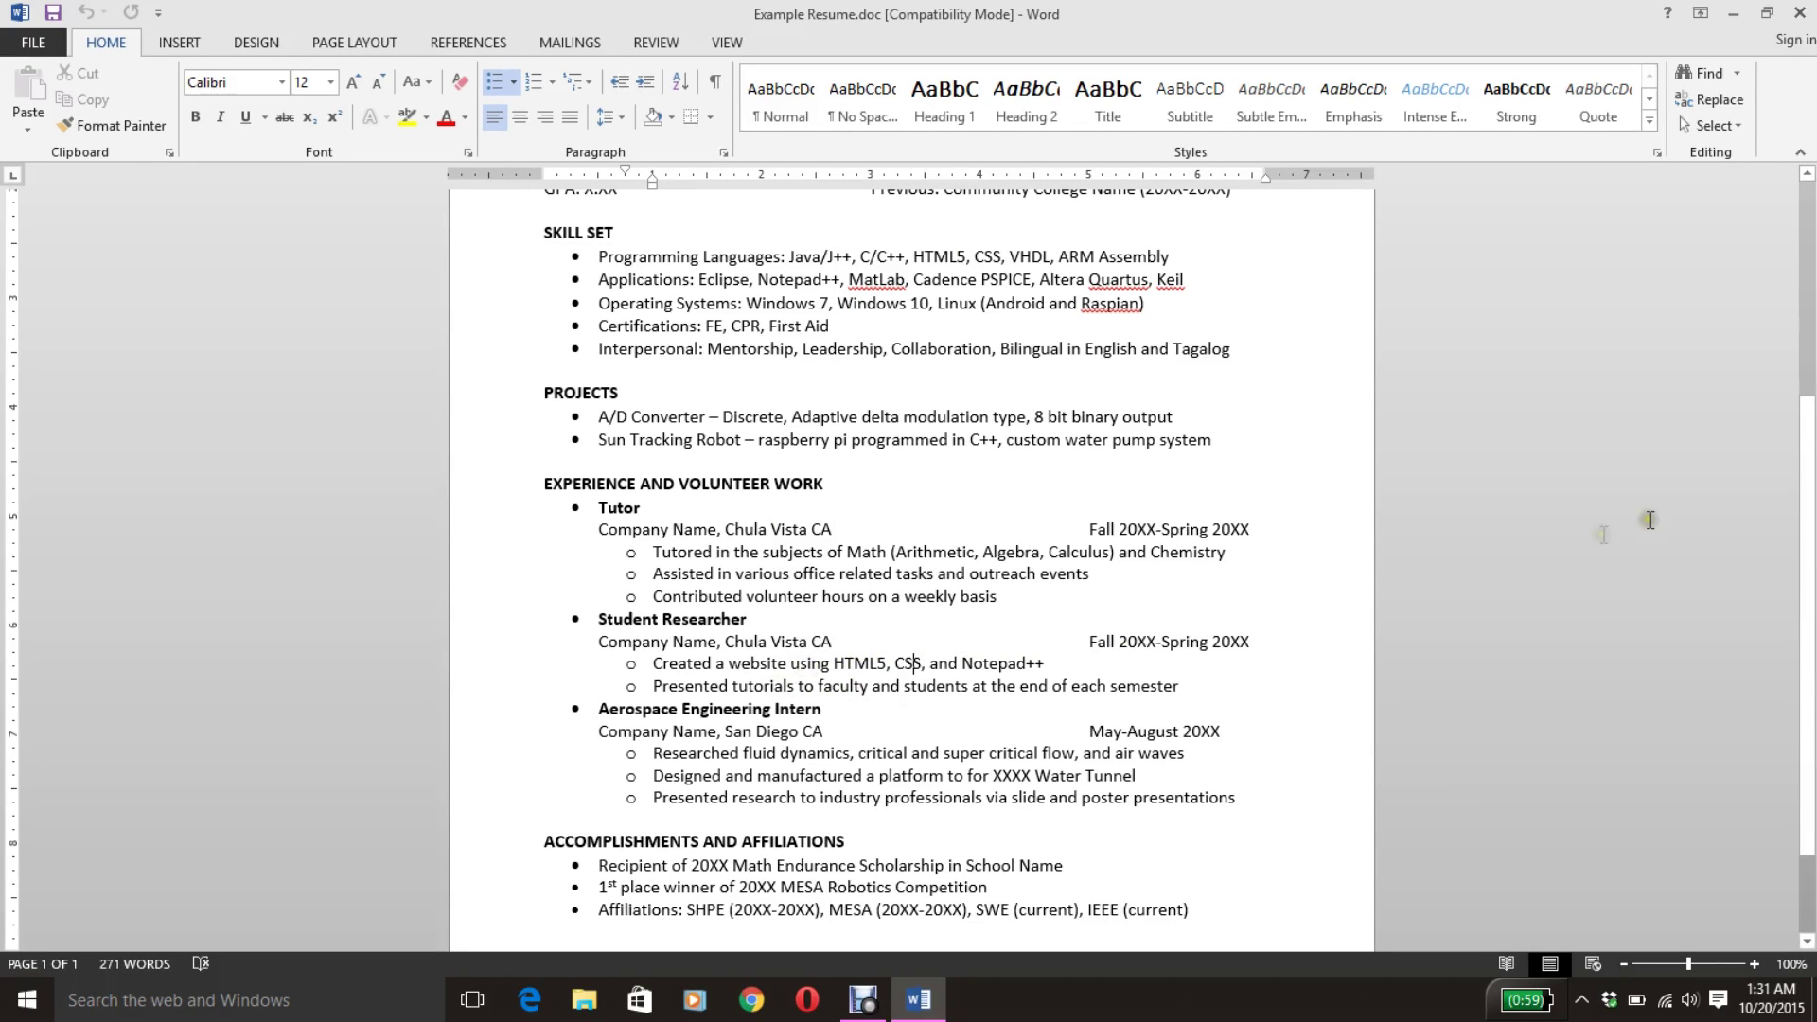
scroll(1810, 494, "down", 1)
scroll(1809, 494, "down", 2)
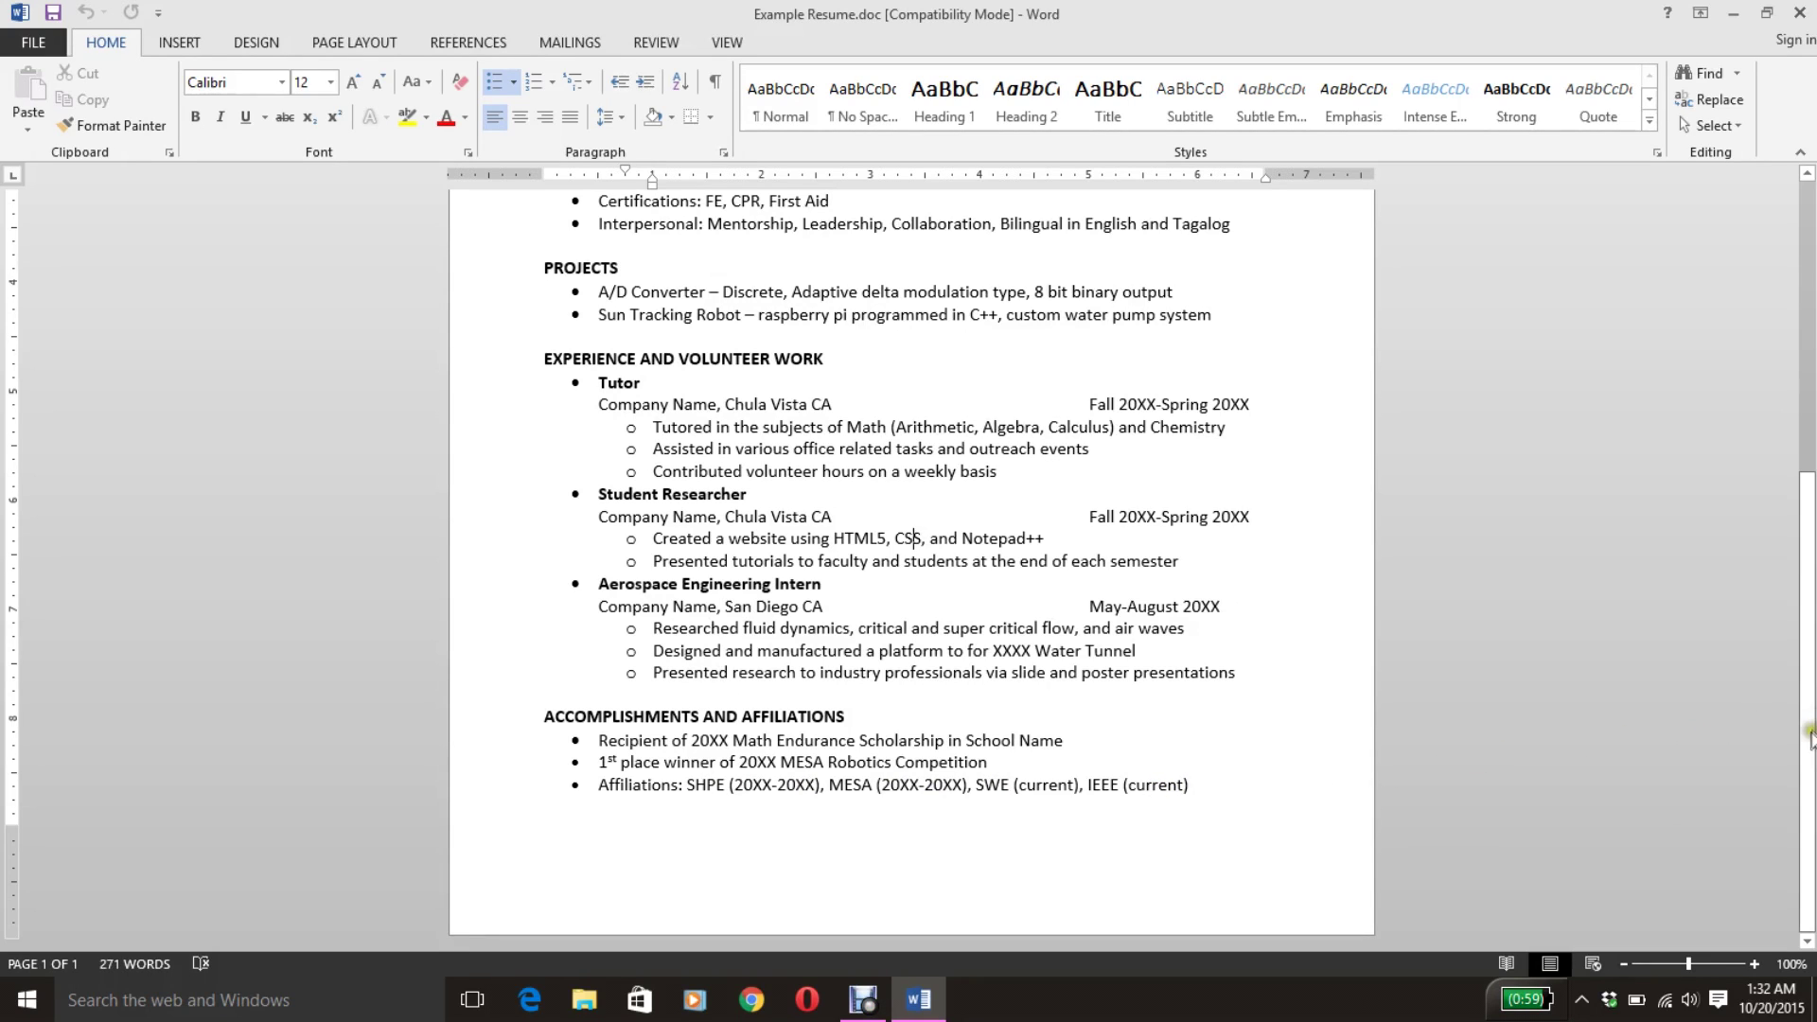
left_click_drag(1808, 739, 1788, 402)
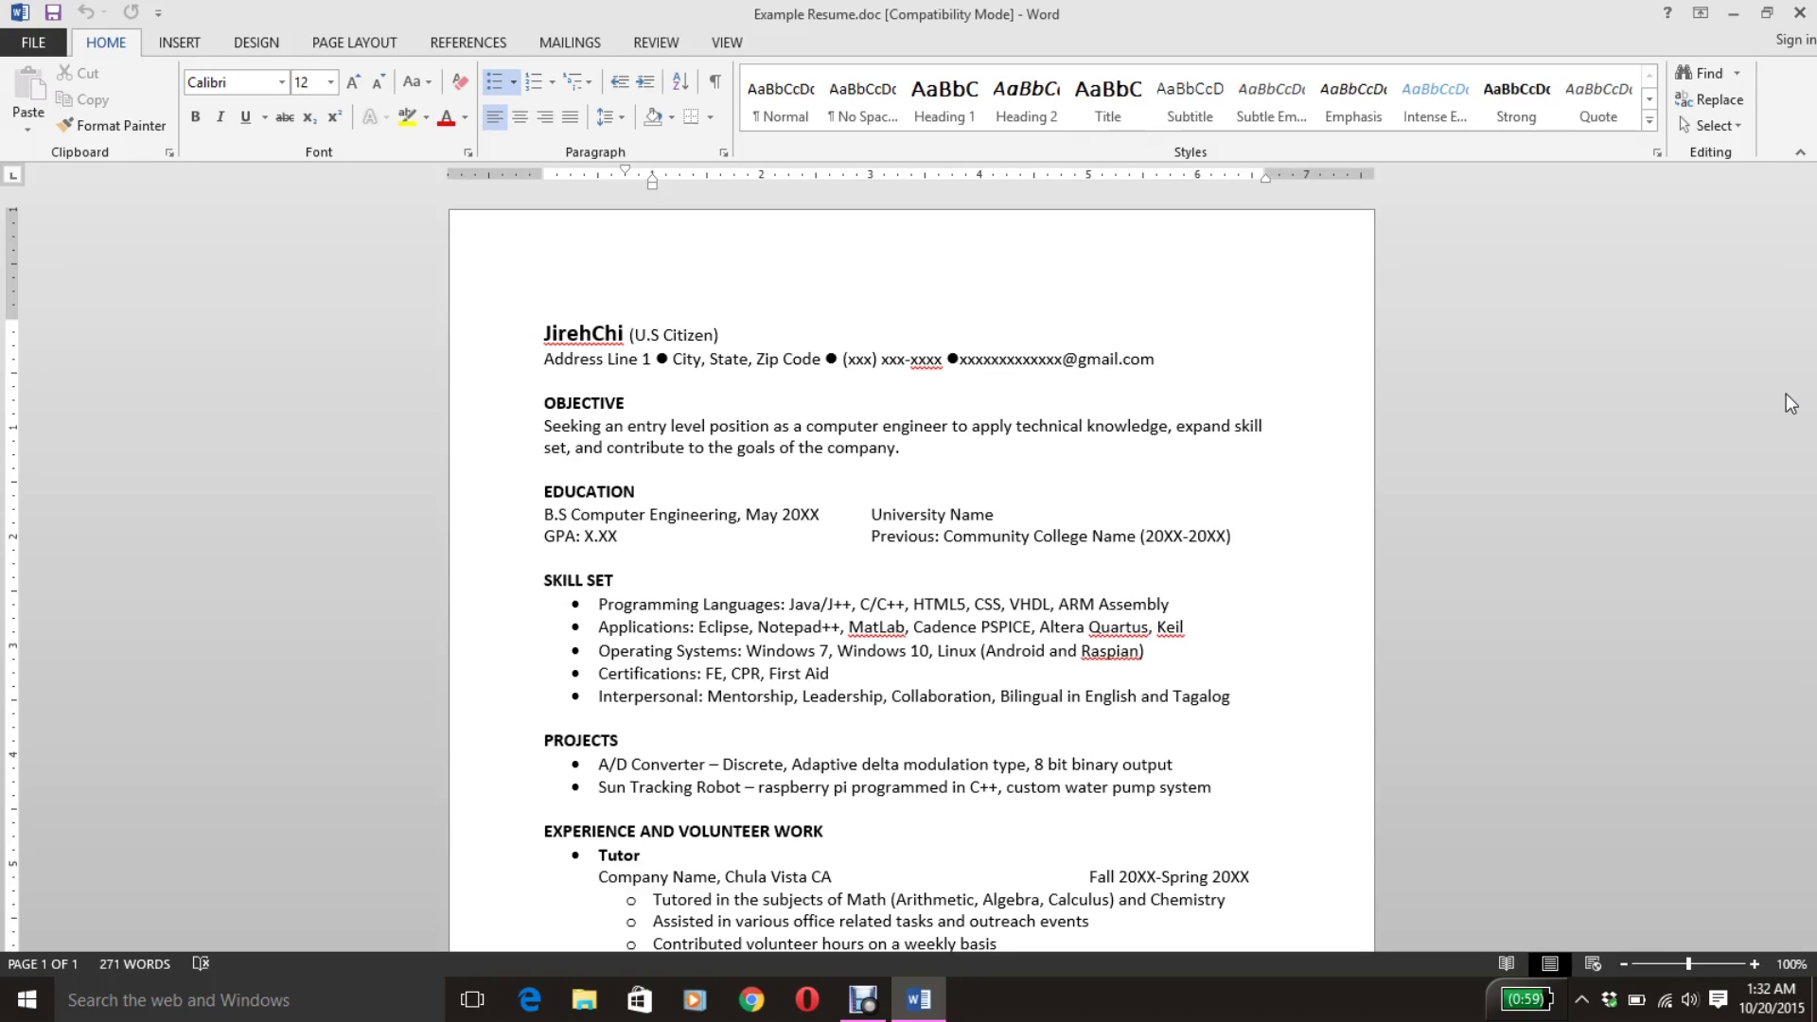
left_click(1732, 395)
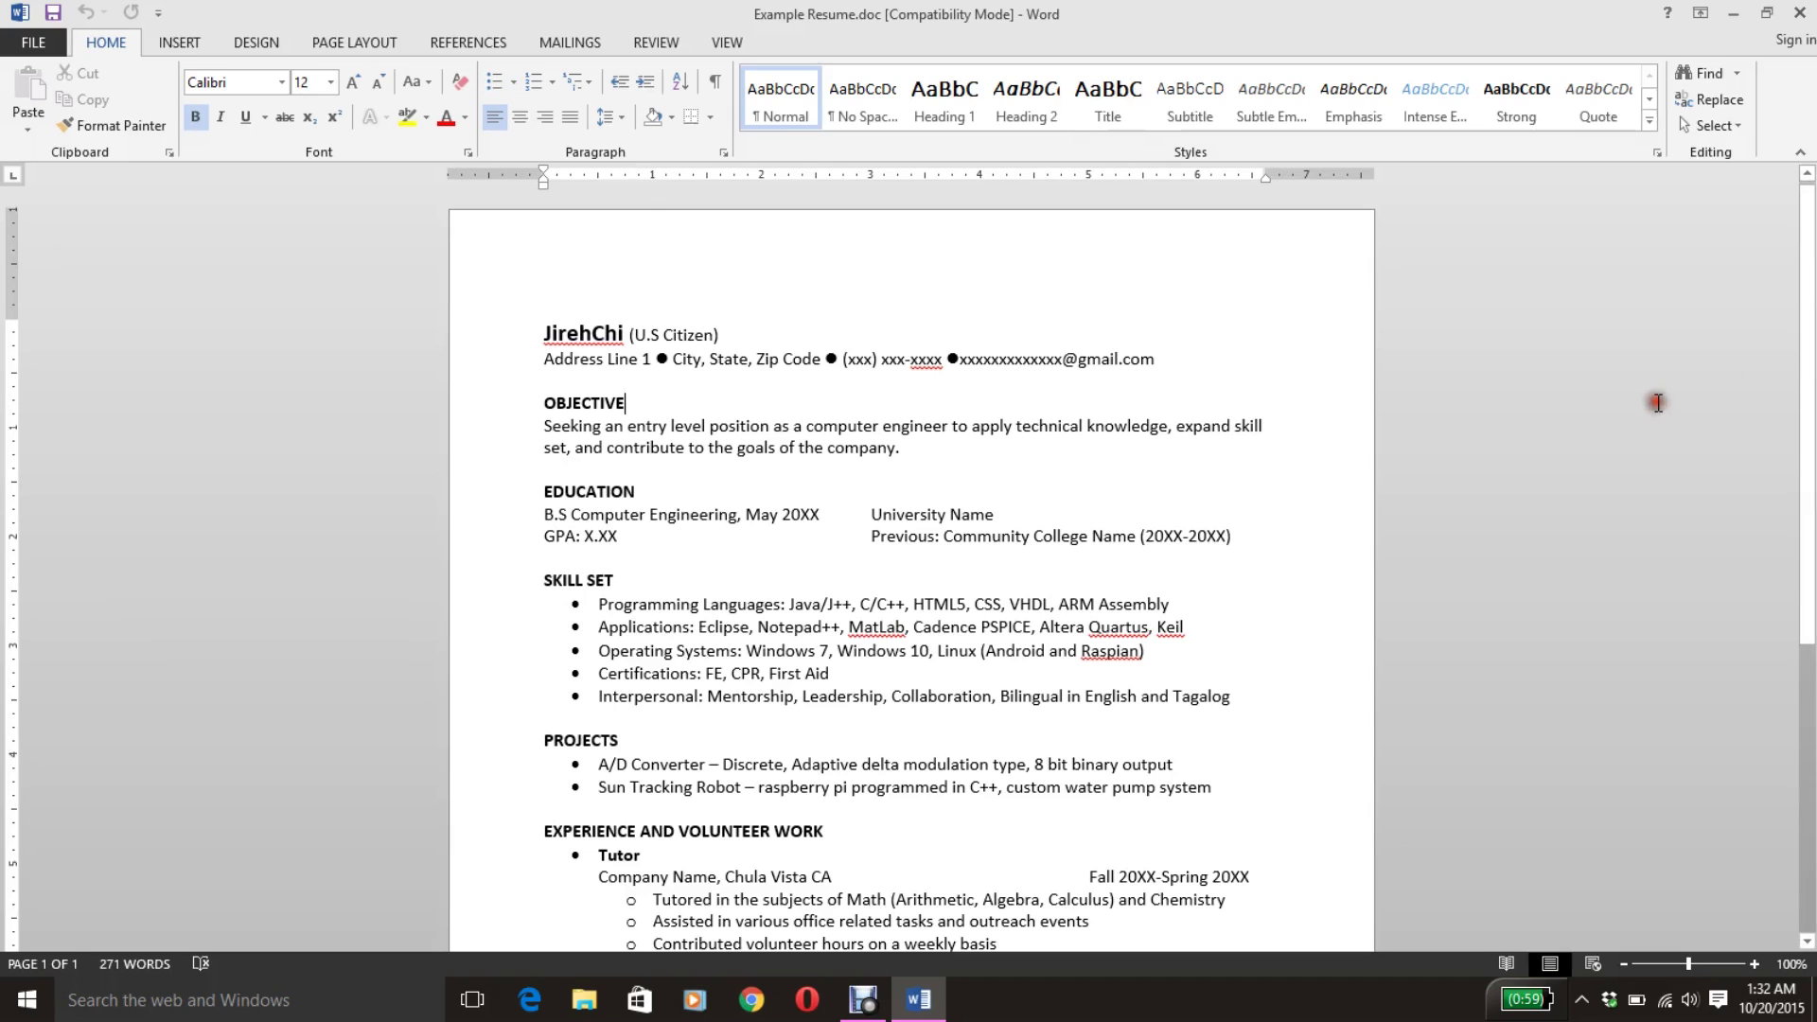
left_click_drag(1808, 383, 1801, 658)
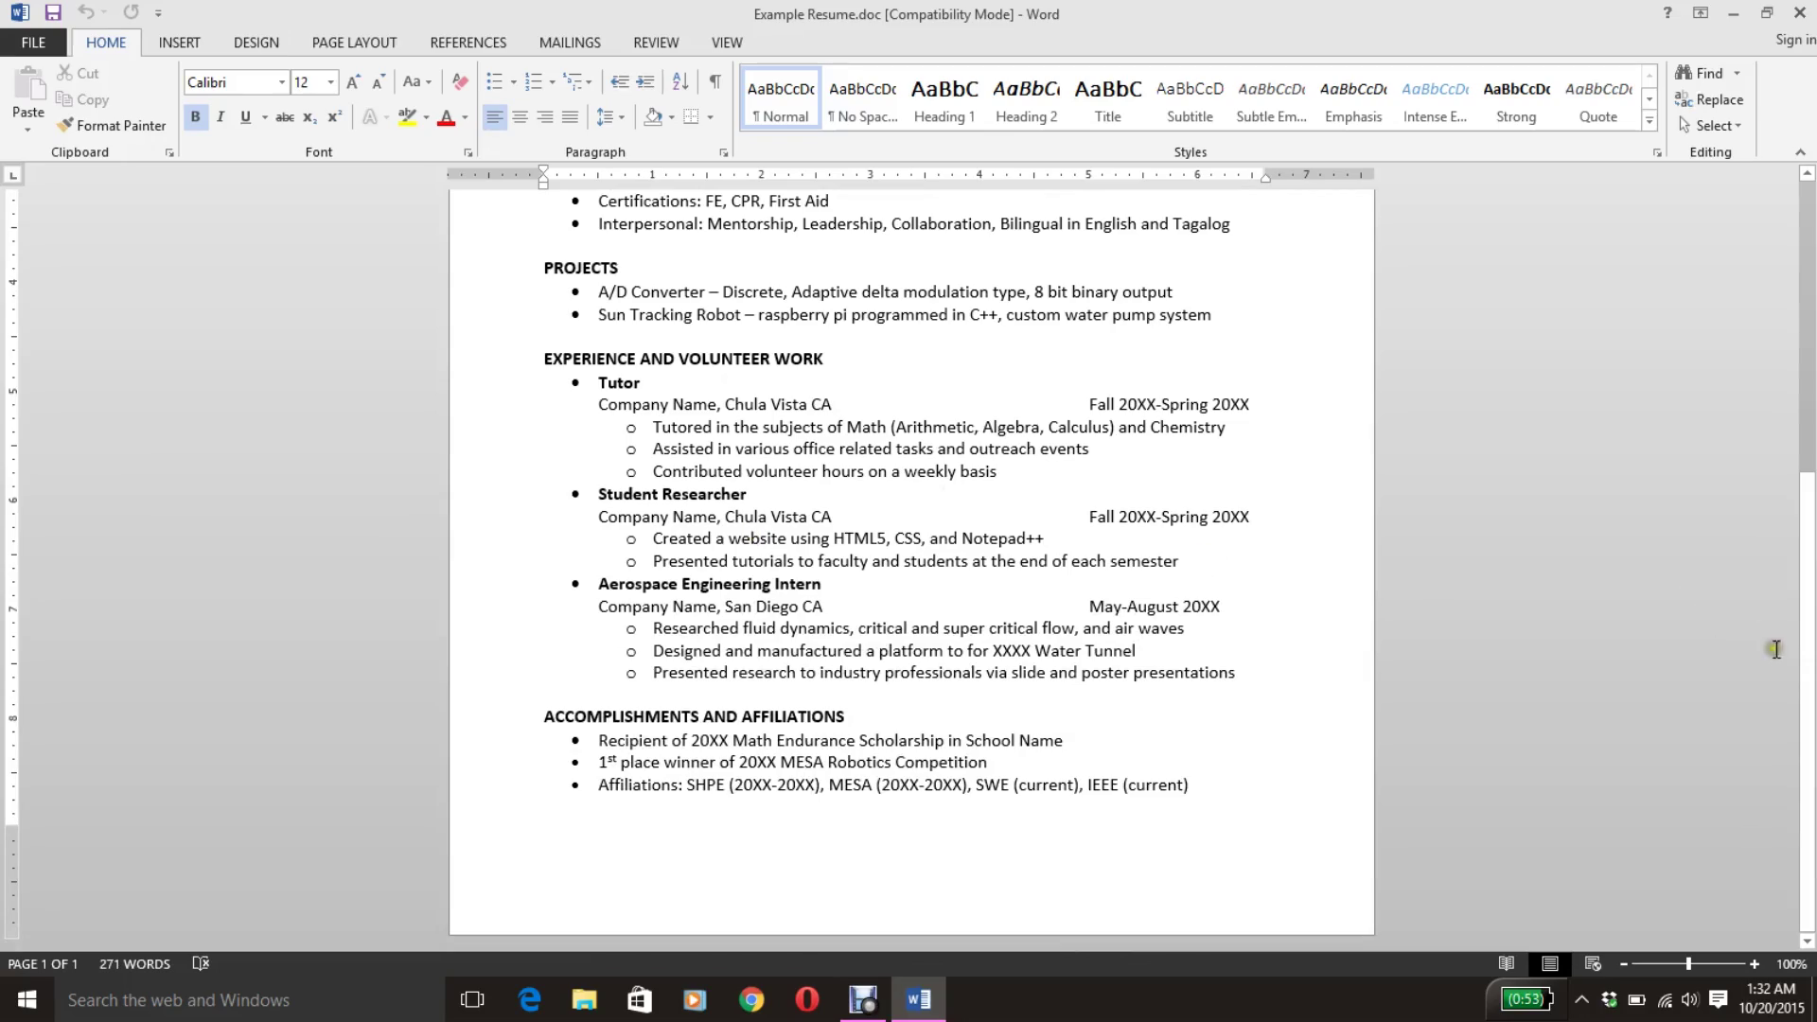
left_click_drag(1808, 666, 1807, 385)
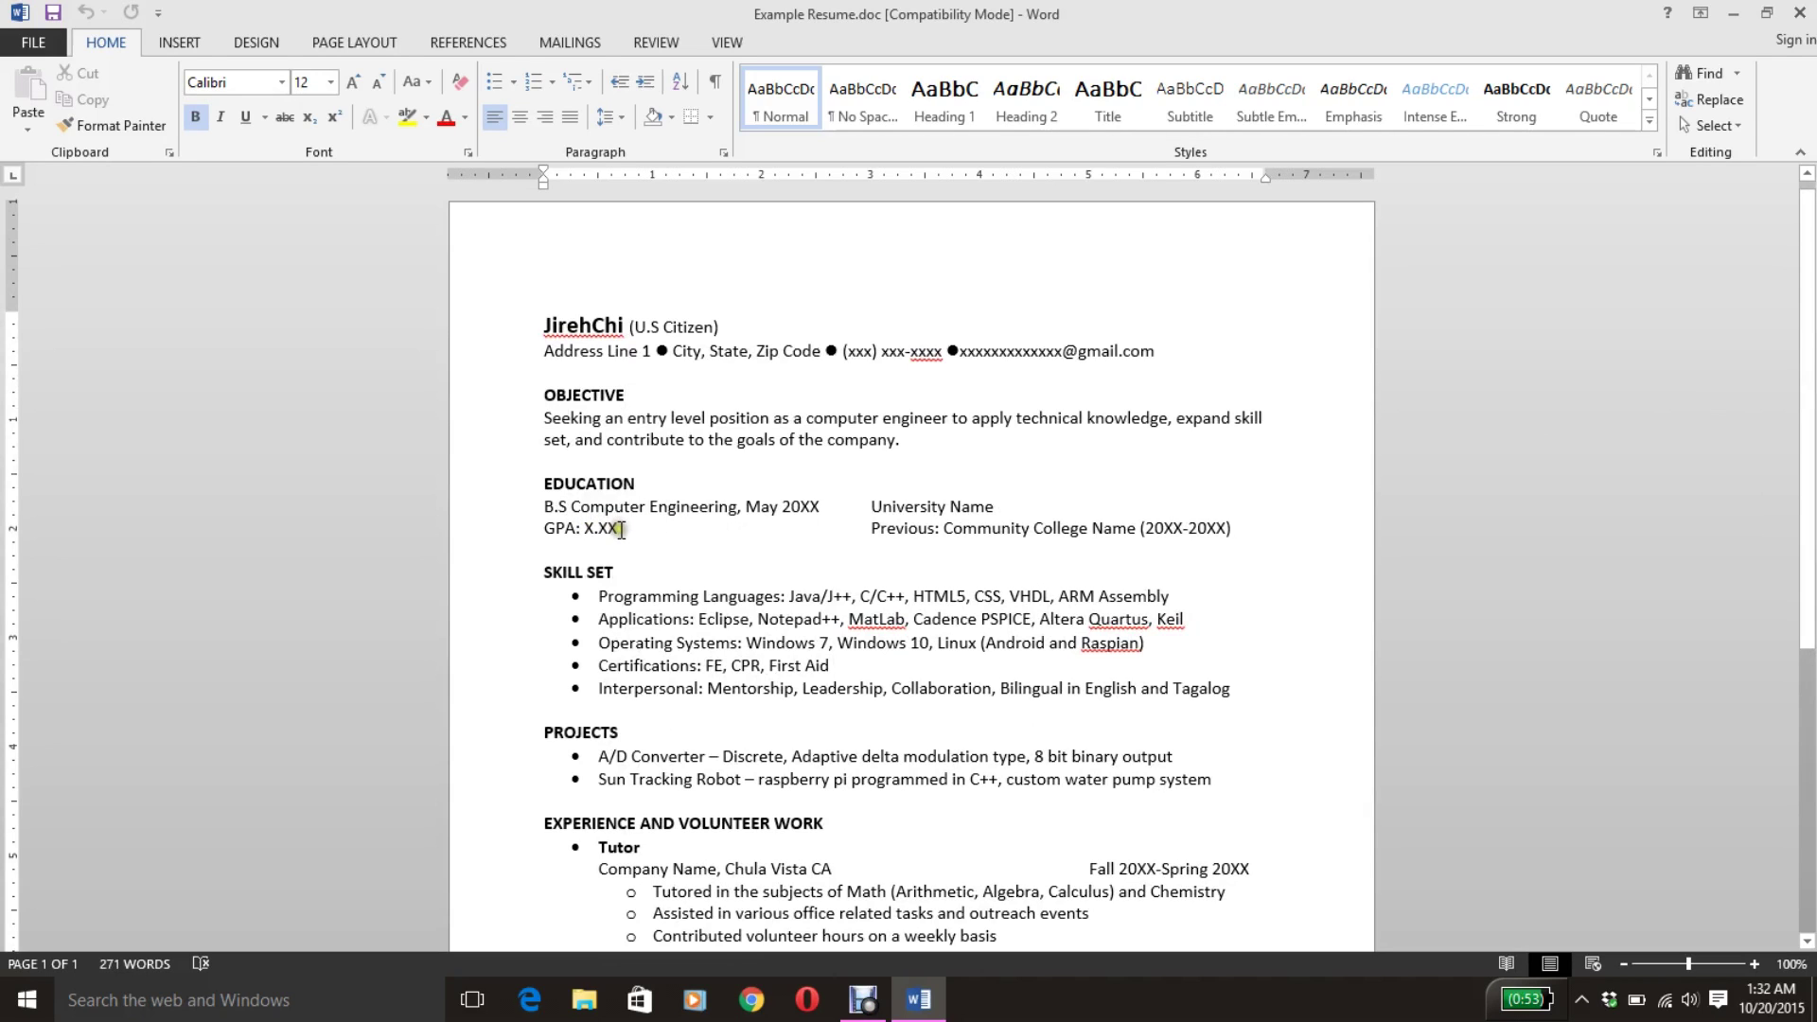
left_click_drag(1805, 445, 1810, 687)
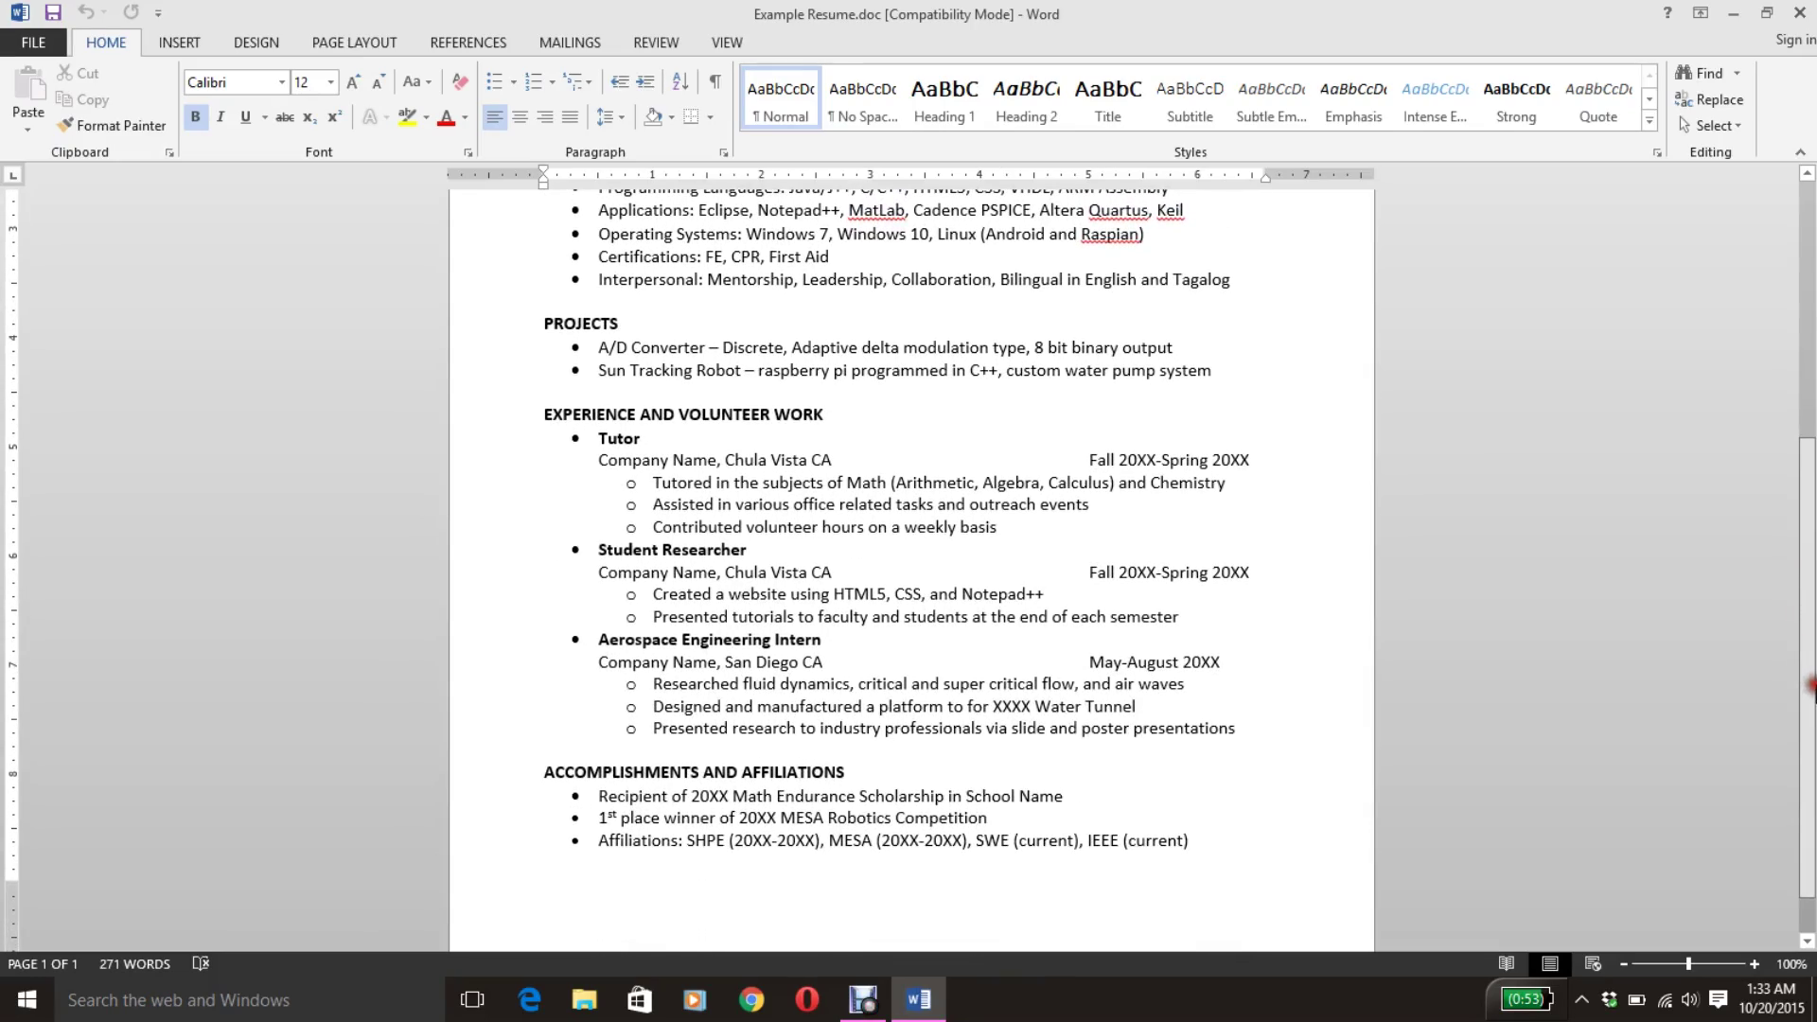